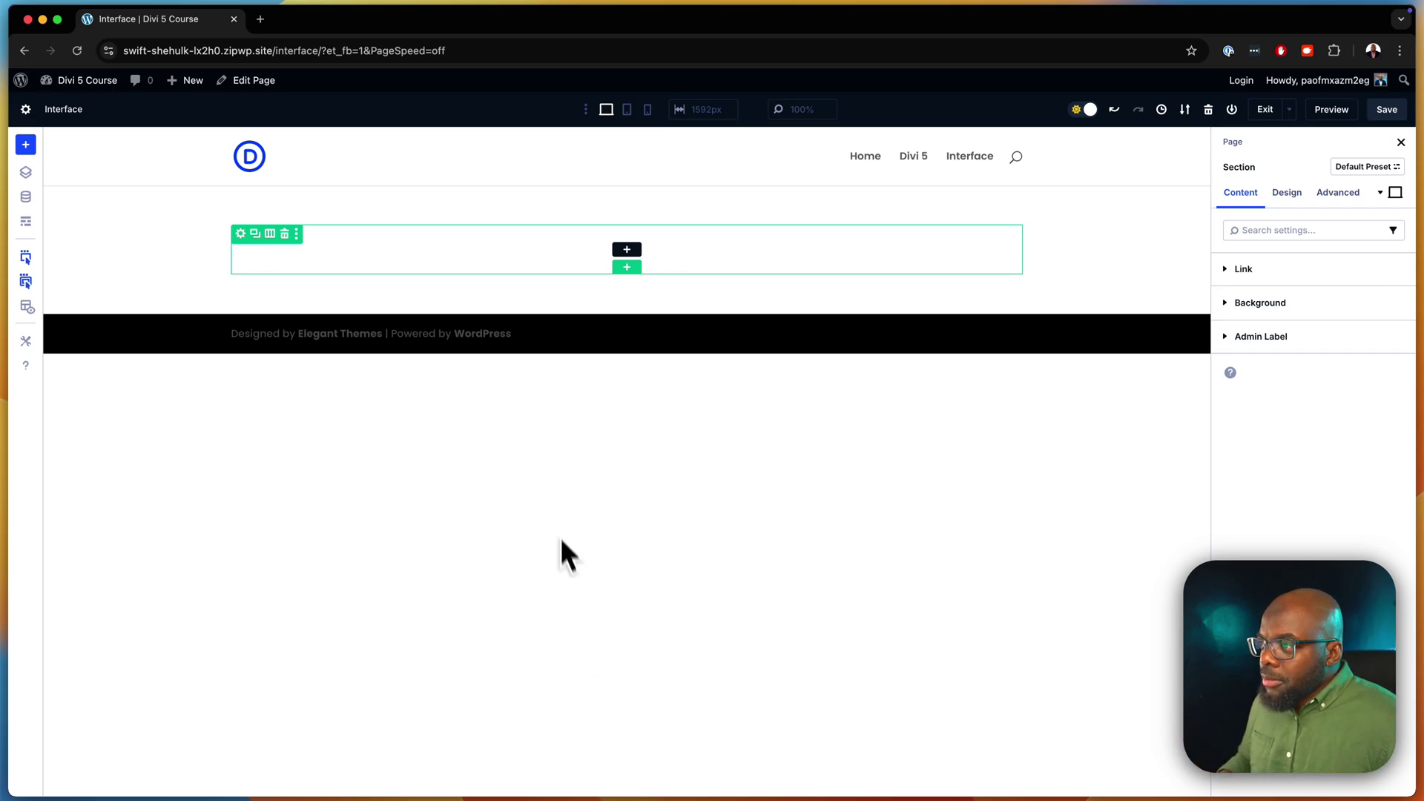
Insert a Text module with placeholder paragraph into the empty row, found by searching 'text'
{"action": "left_click", "coordinate": [627, 250]}
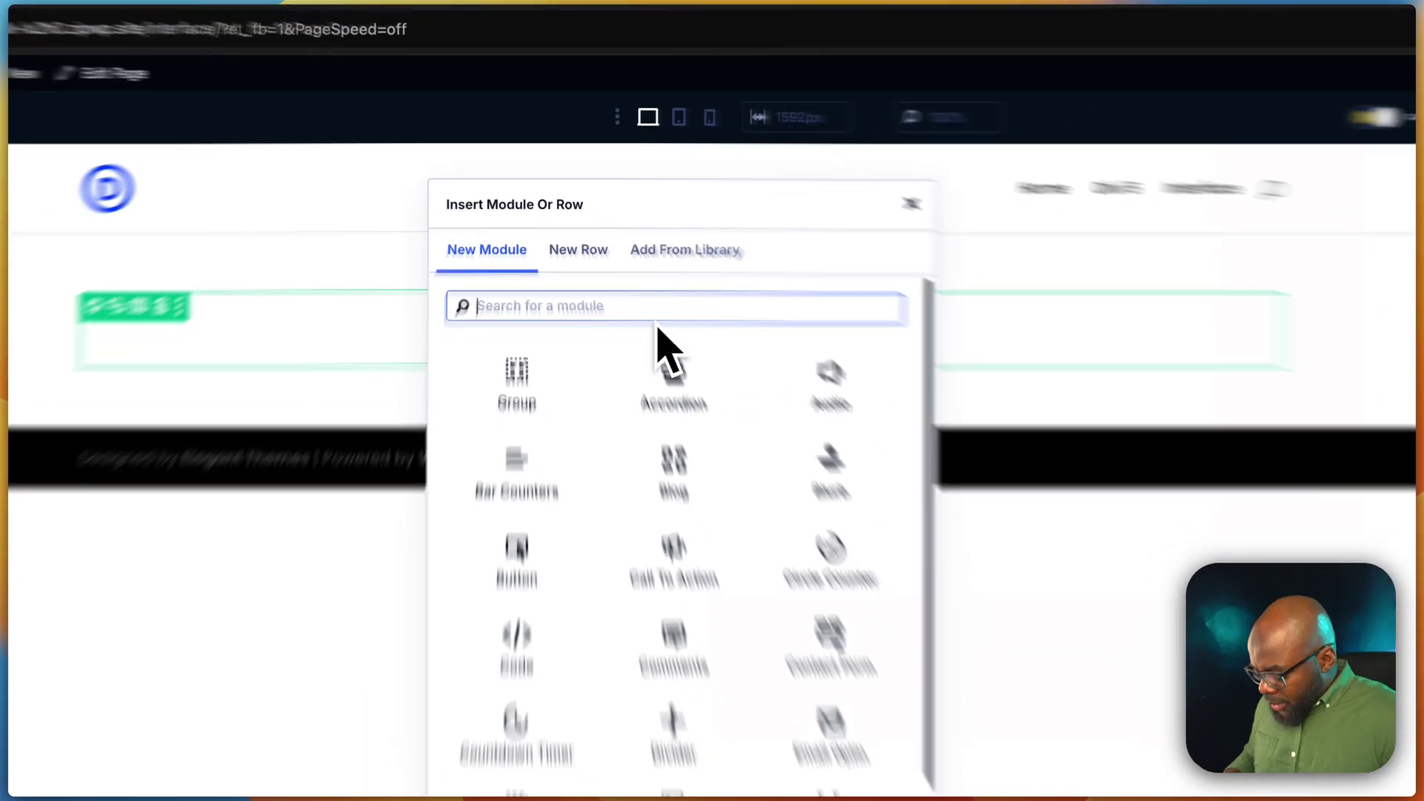
{"action": "type", "text": "text"}
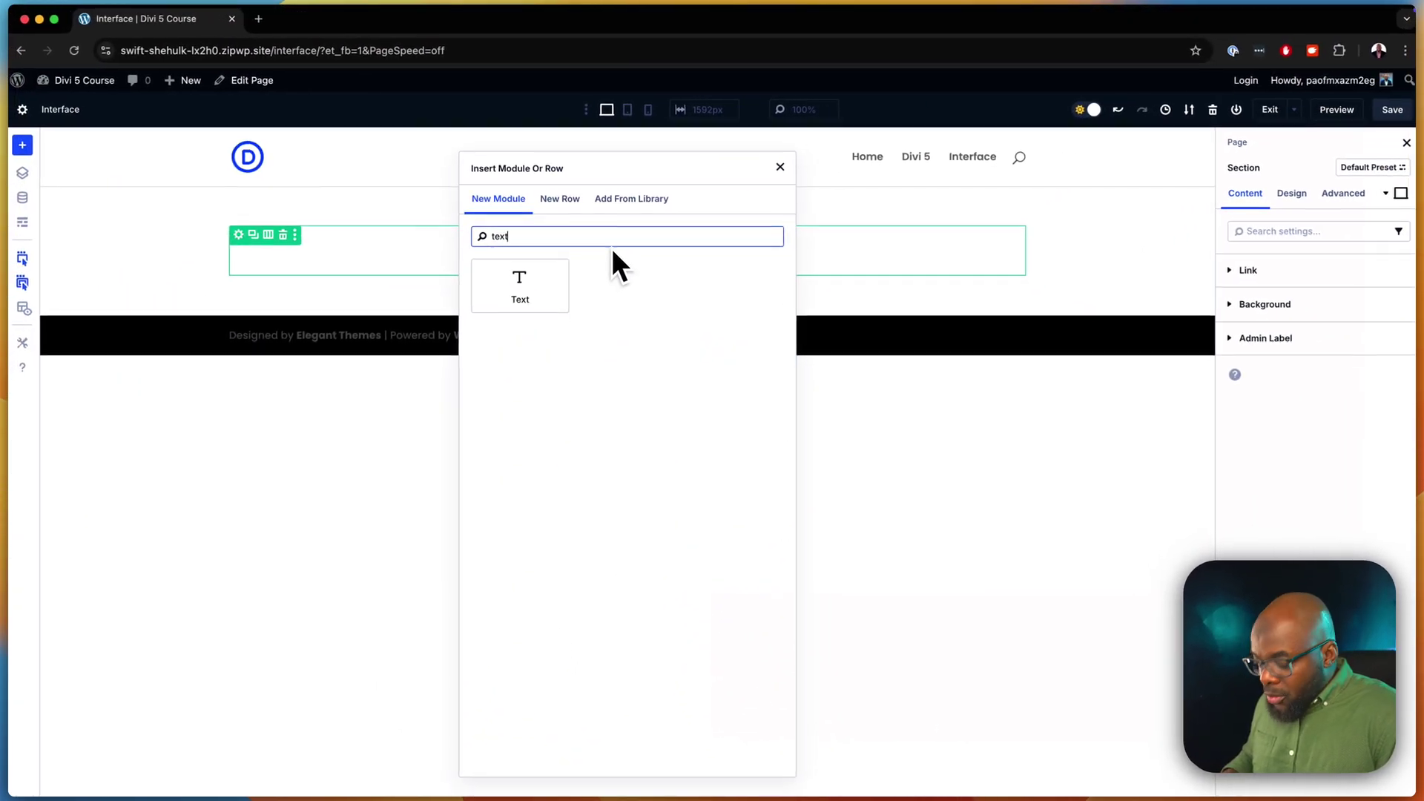
{"action": "left_click", "coordinate": [491, 293]}
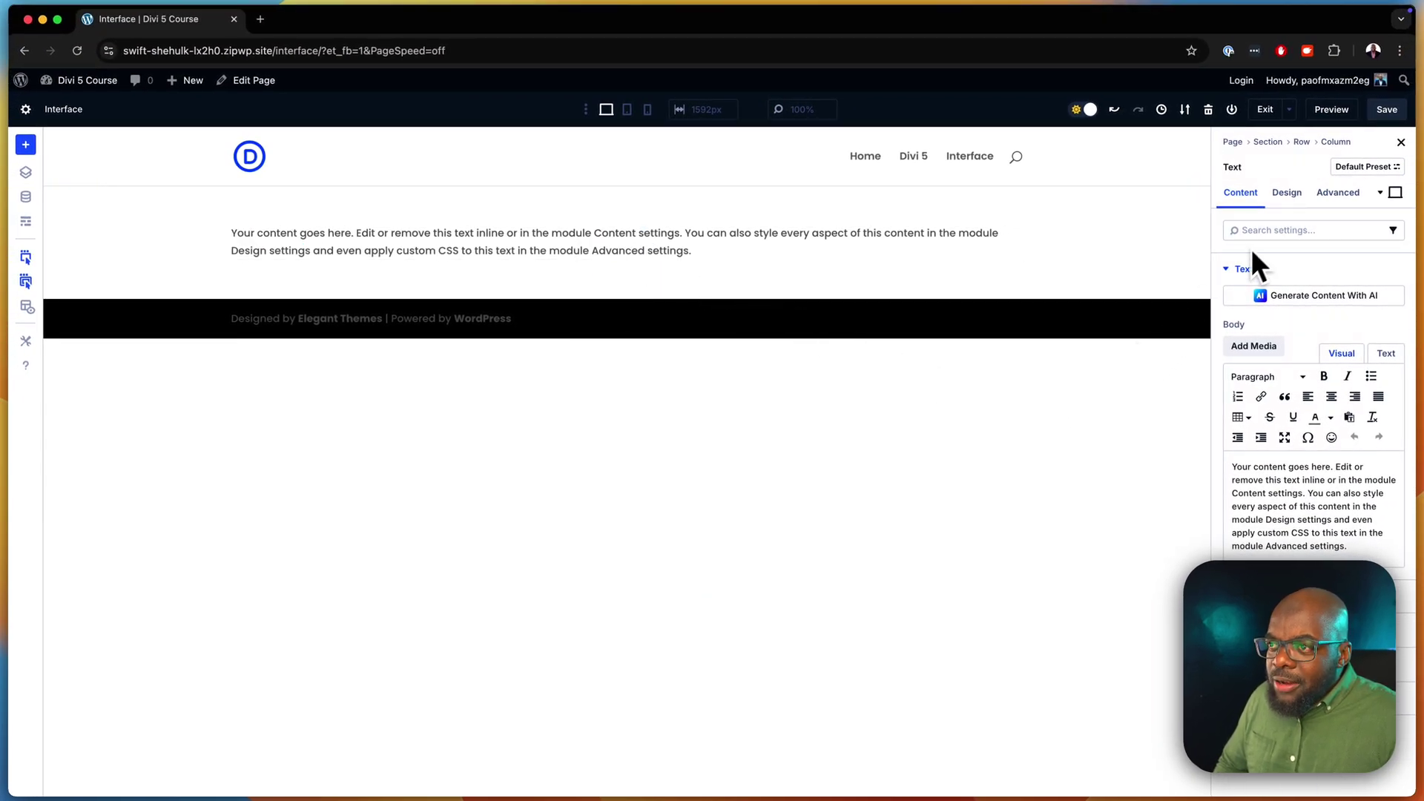
Set the Text module's text size to the global Body text number (1rem–1.125rem clamp)
{"action": "left_click", "coordinate": [1287, 192]}
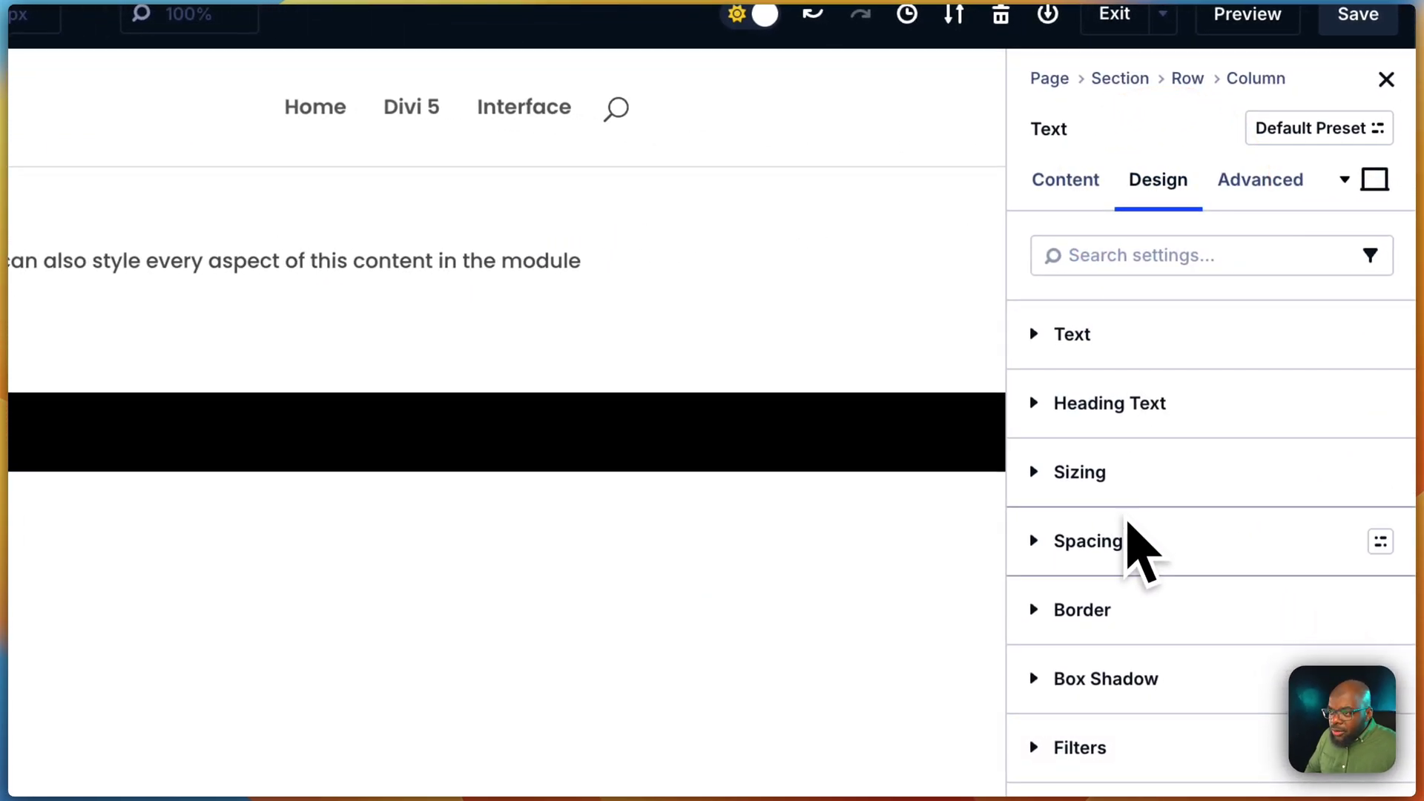
{"action": "left_click", "coordinate": [1108, 333]}
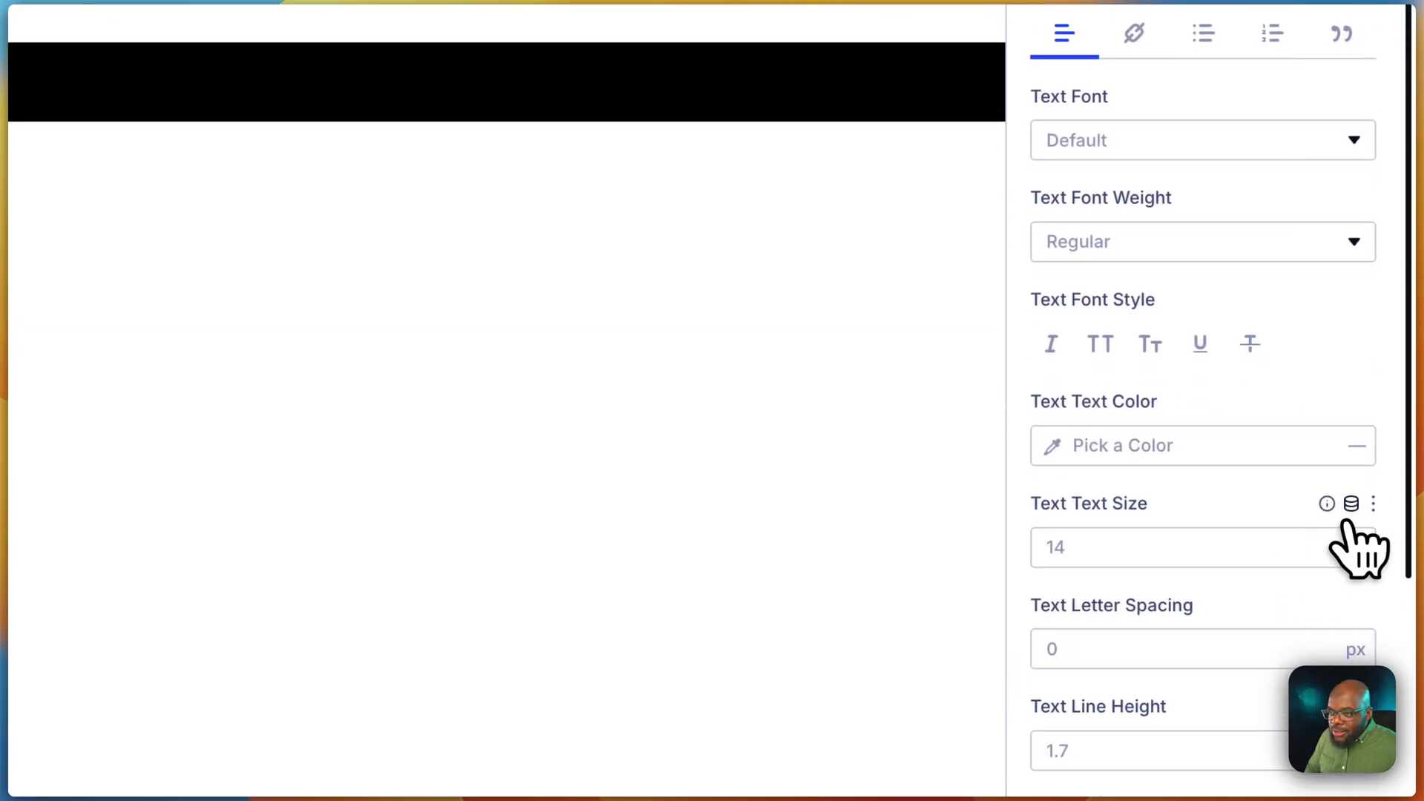
{"action": "left_click", "coordinate": [1351, 505]}
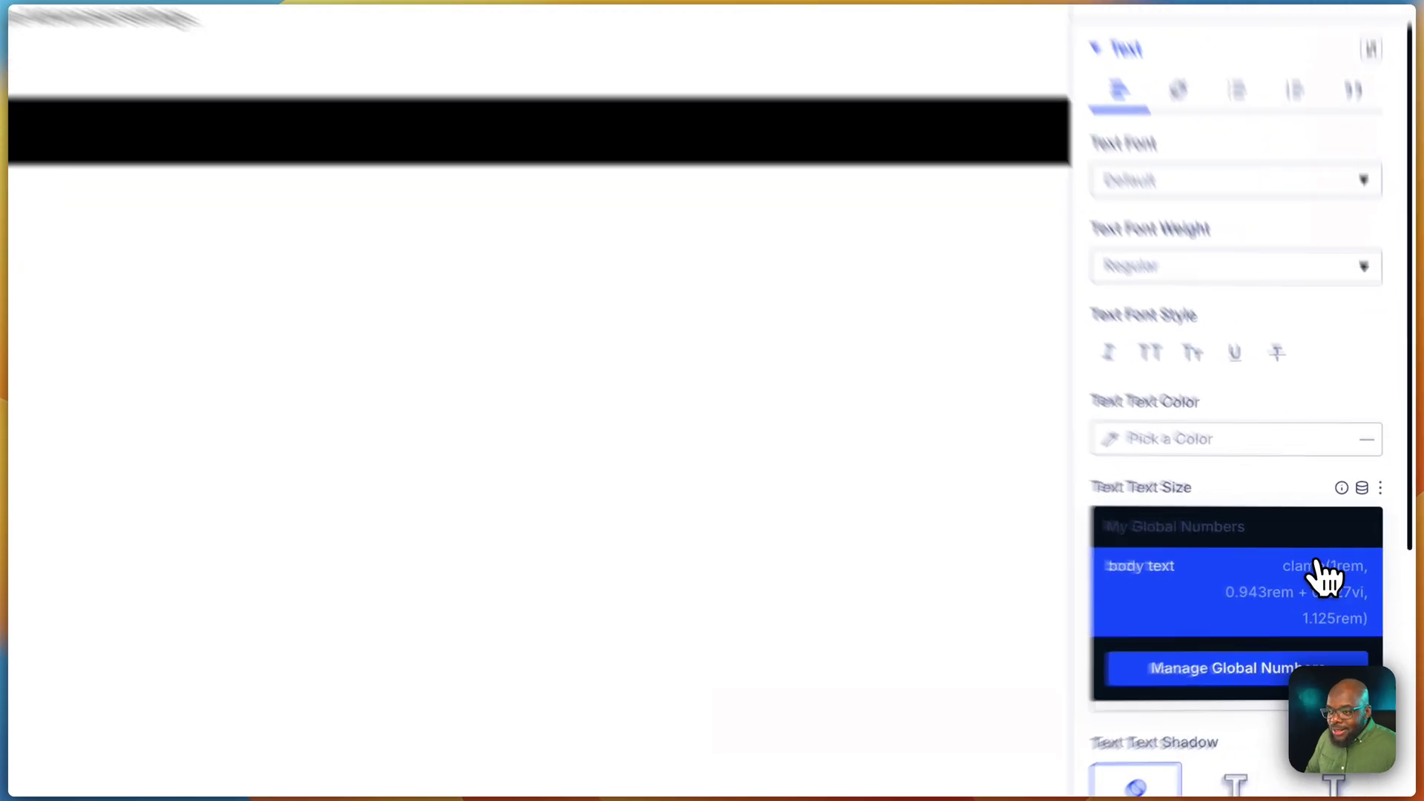
{"action": "left_click", "coordinate": [1357, 581]}
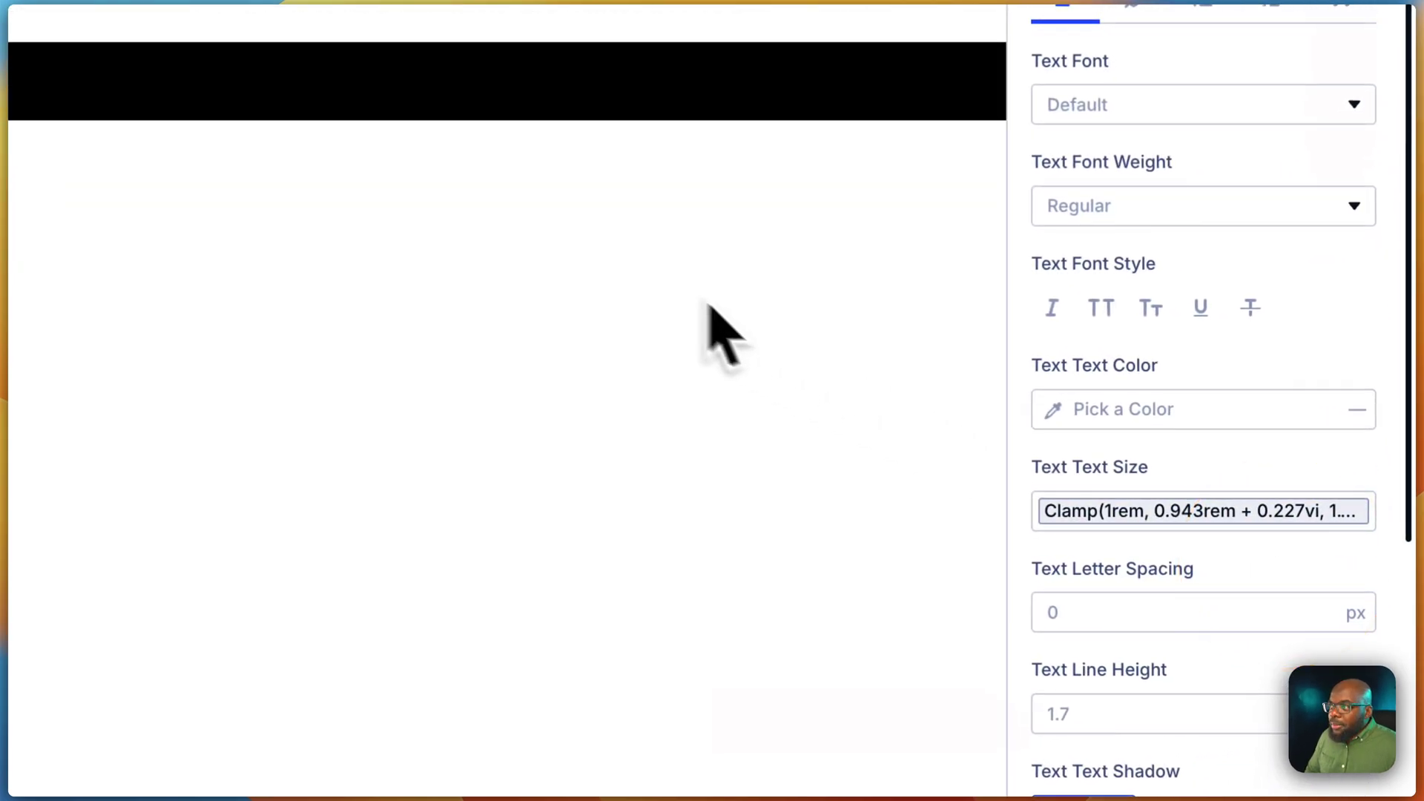
Insert a second Text module with placeholder text below the styled paragraph
{"action": "left_click", "coordinate": [211, 178]}
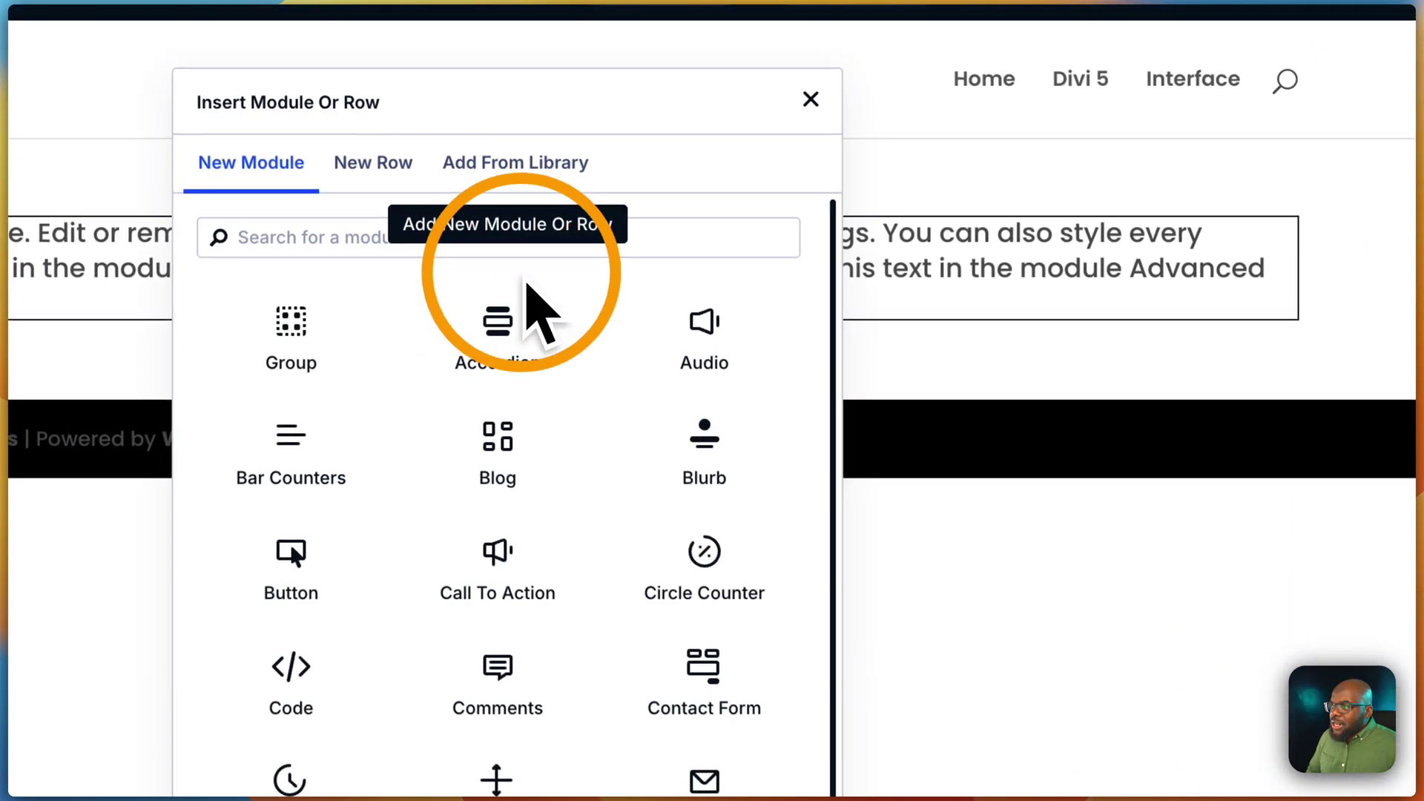
{"action": "type", "text": "text"}
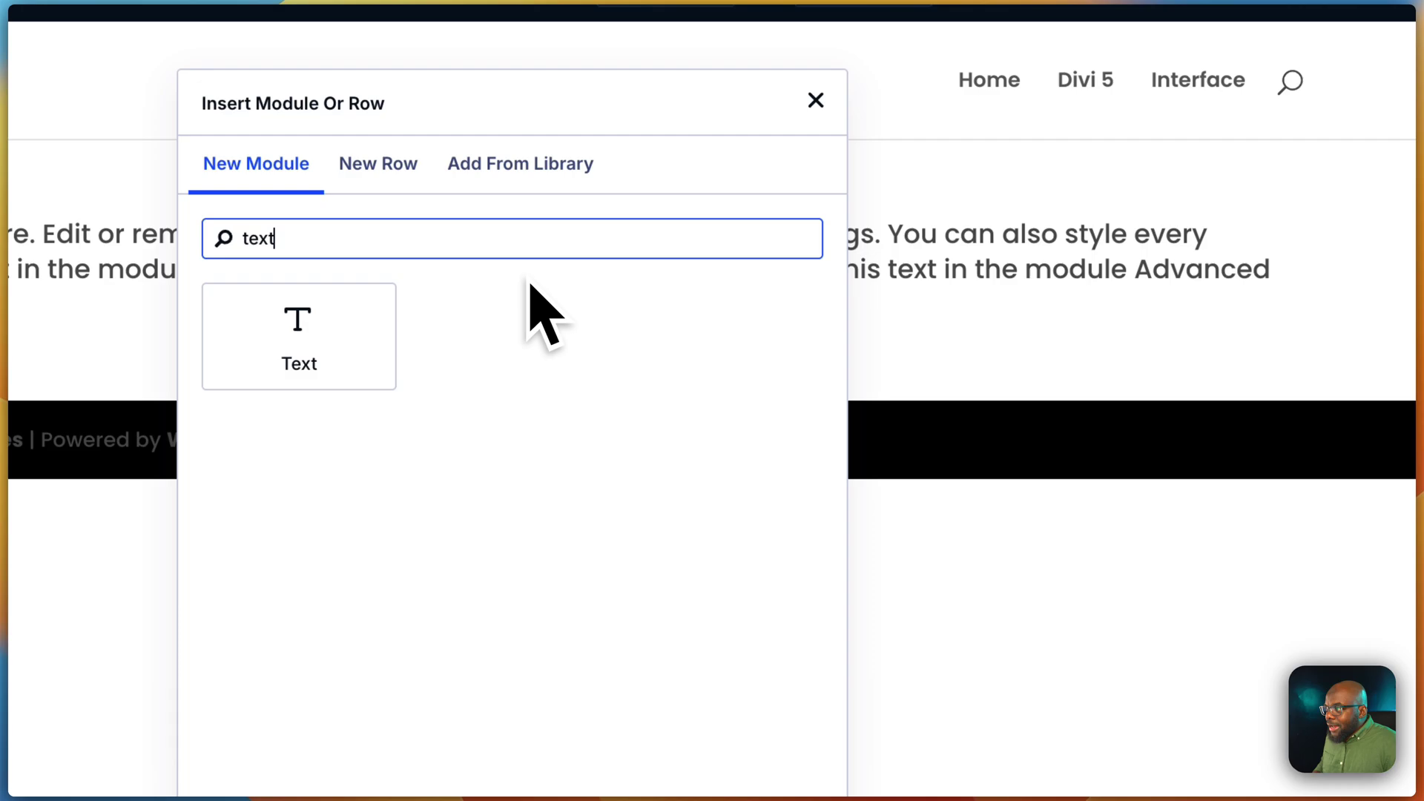
{"action": "left_click", "coordinate": [349, 330]}
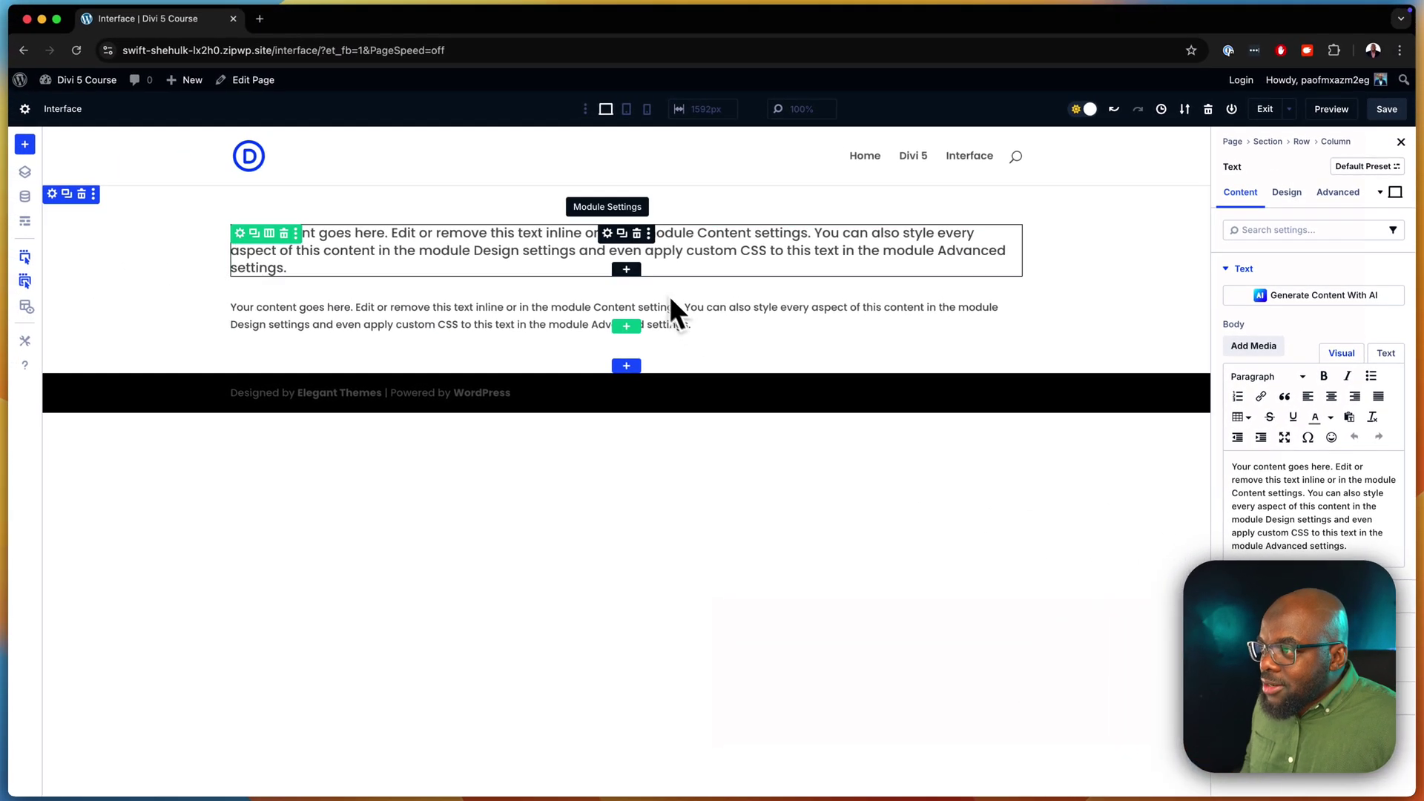
Save the first text module's styles as a new Text preset named body-text
{"action": "left_click", "coordinate": [622, 239]}
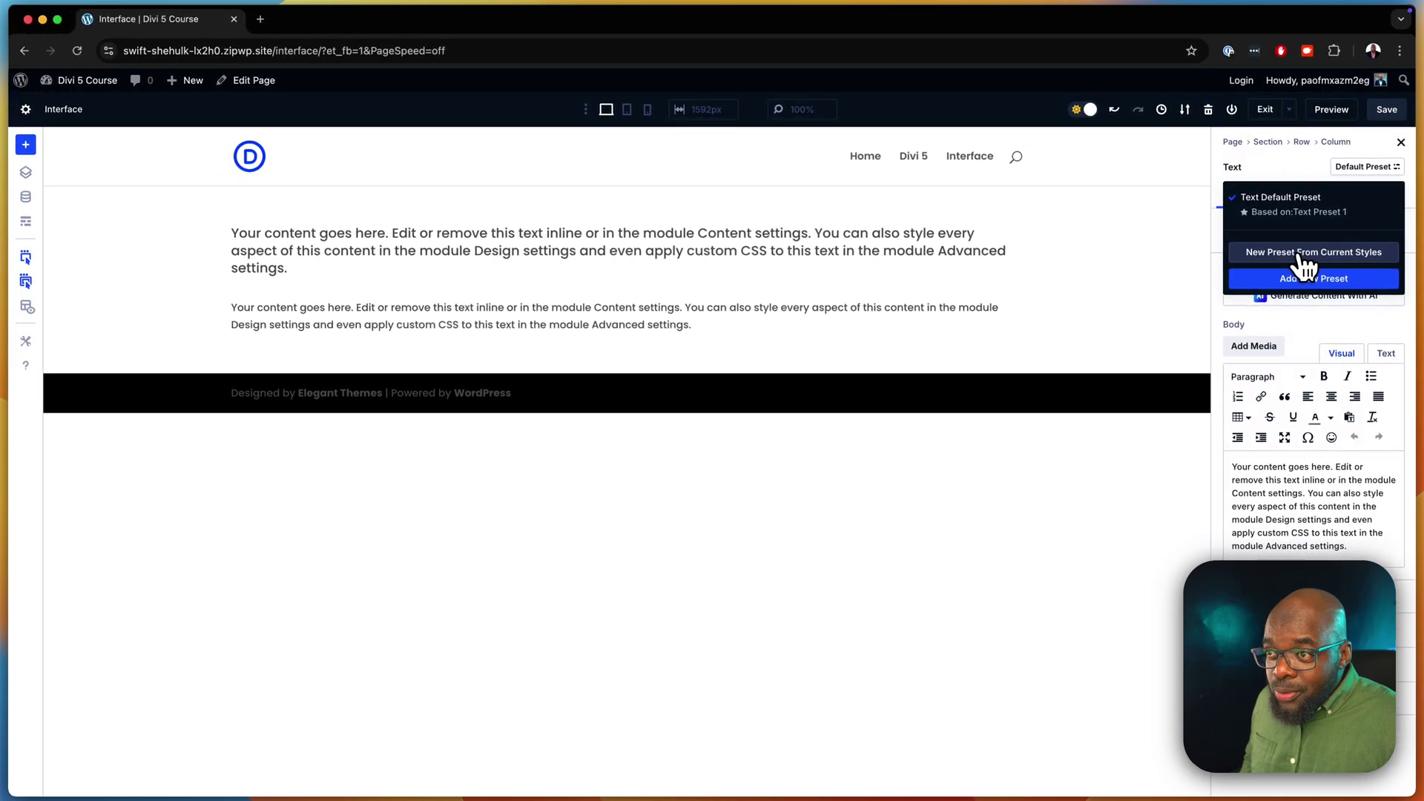
{"action": "left_click", "coordinate": [1301, 253]}
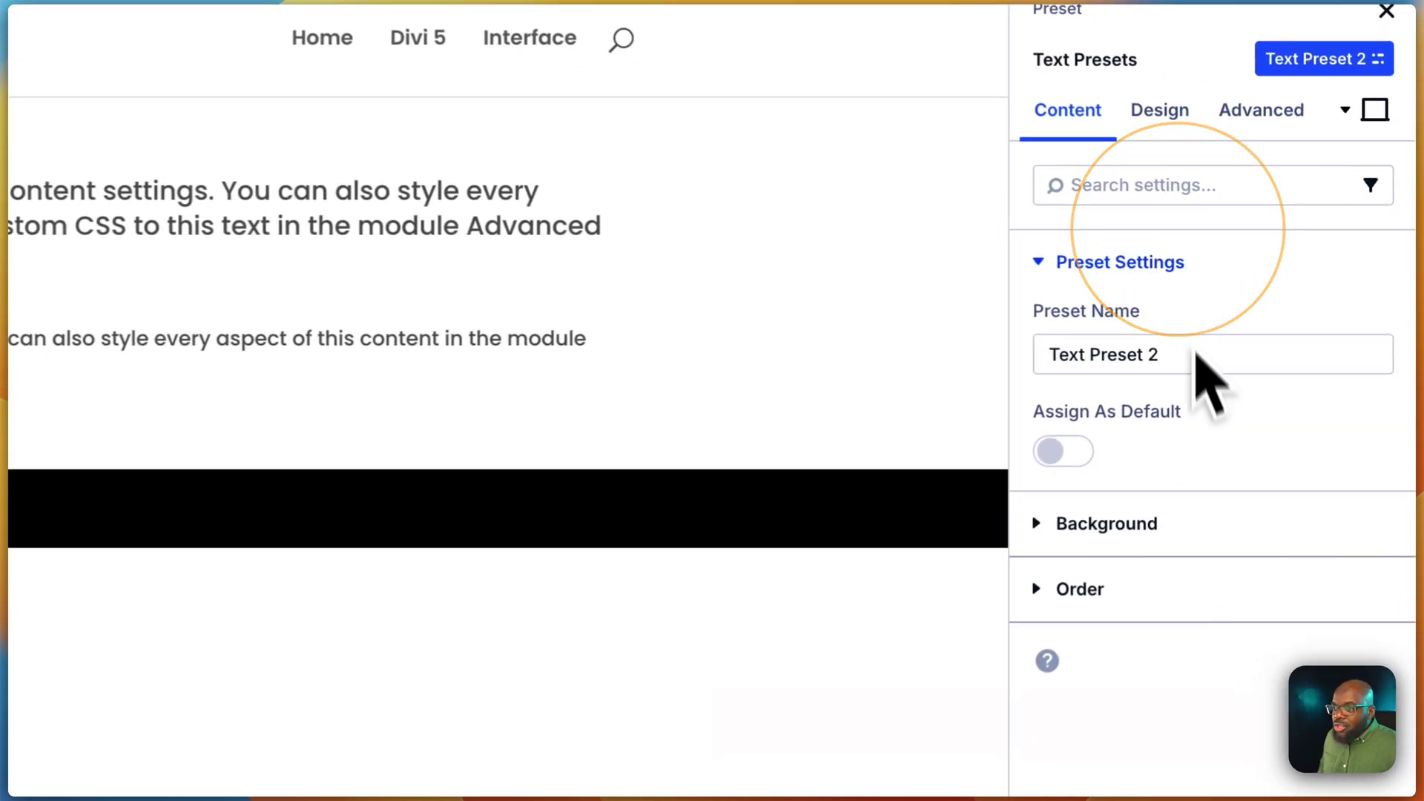
{"action": "triple_click", "coordinate": [1192, 360]}
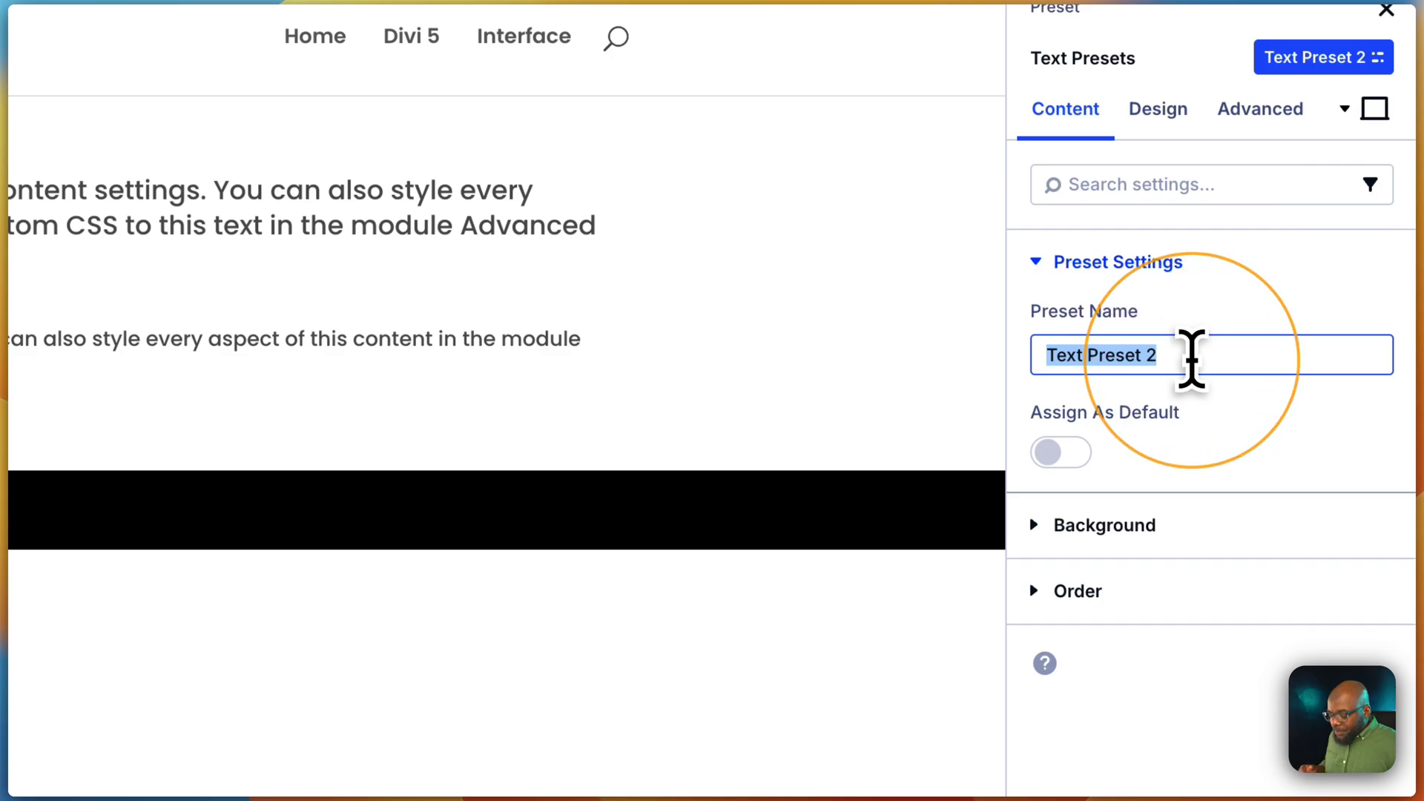
{"action": "type", "text": "body"}
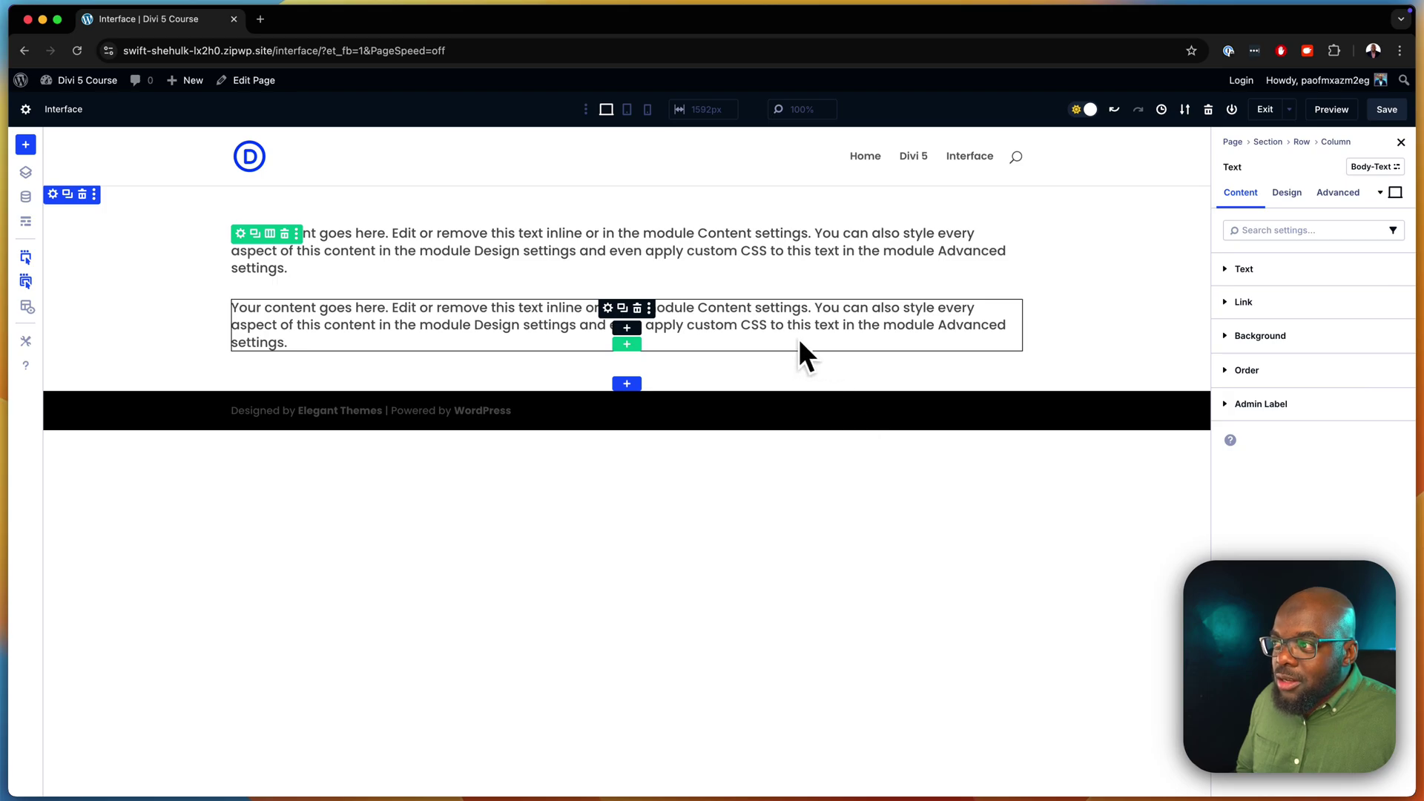
Delete the second Text module, then add and delete another, leaving one paragraph
{"action": "left_click", "coordinate": [637, 307]}
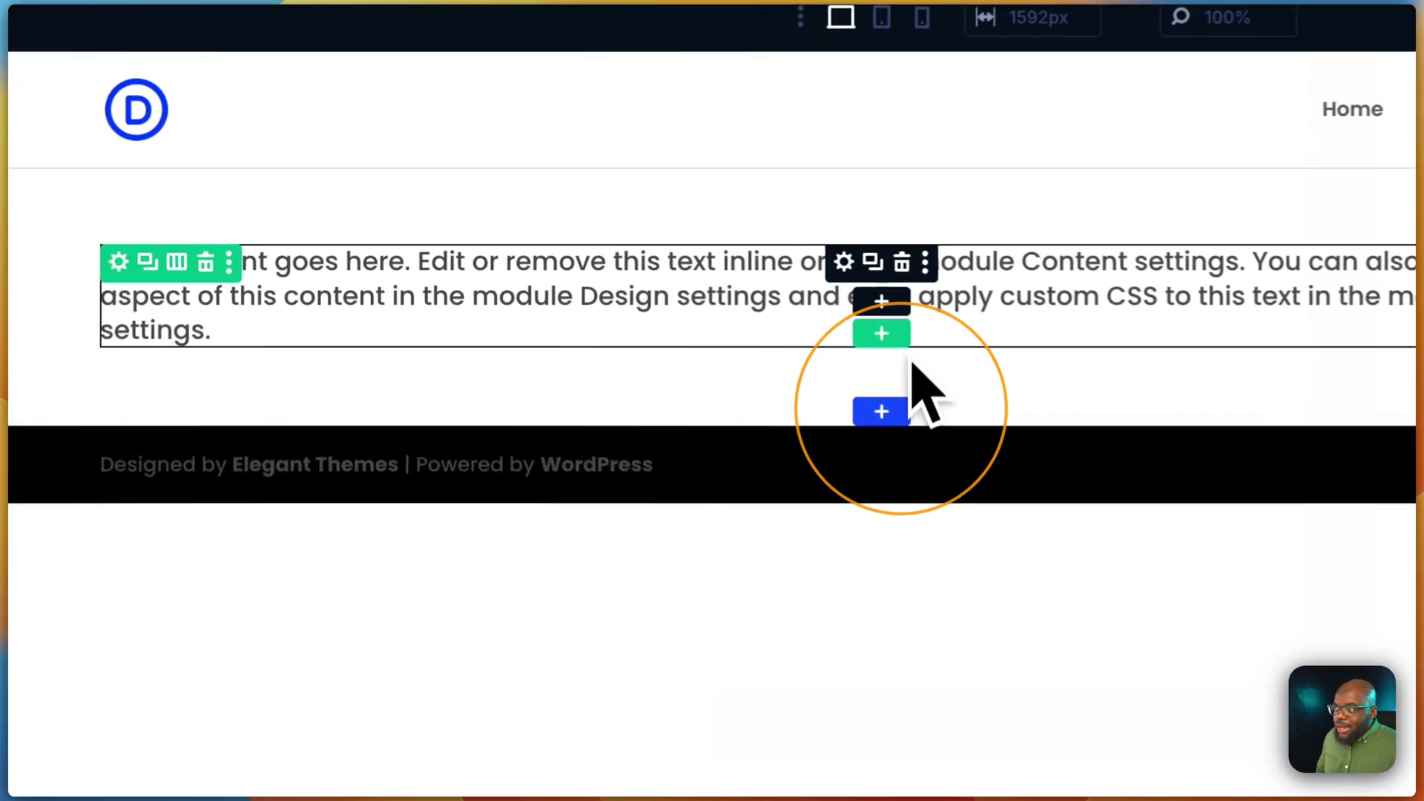
{"action": "left_click", "coordinate": [911, 300]}
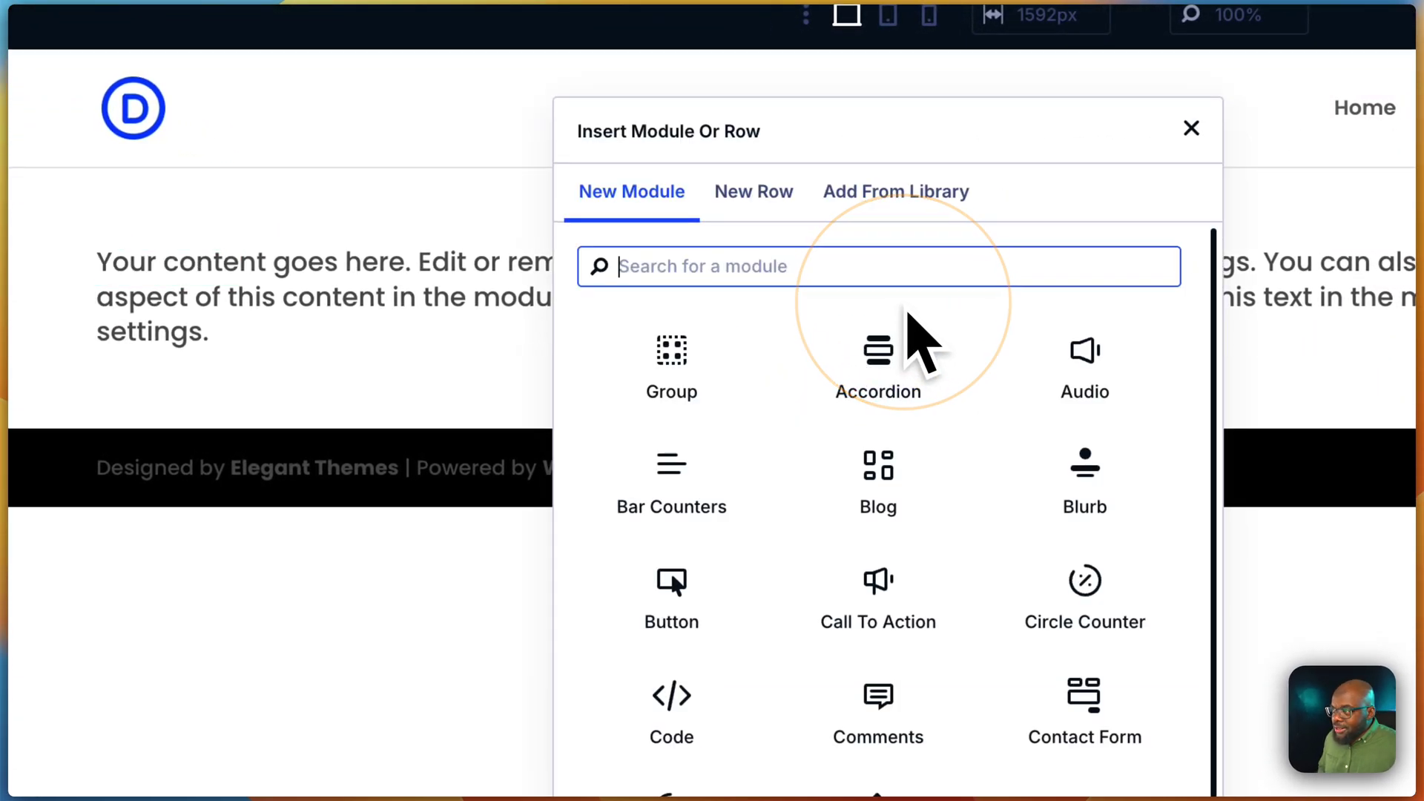
{"action": "type", "text": "text"}
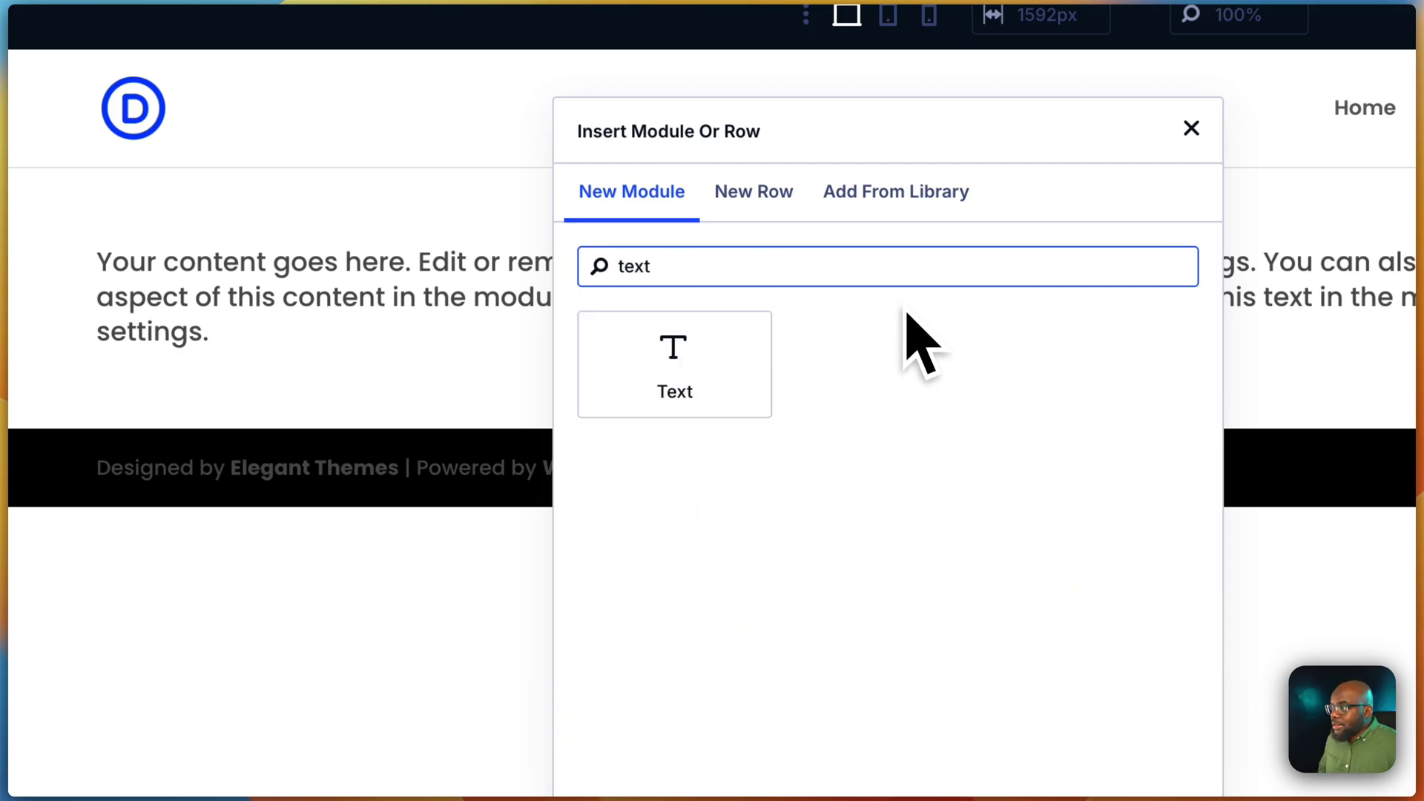
{"action": "left_click", "coordinate": [769, 343]}
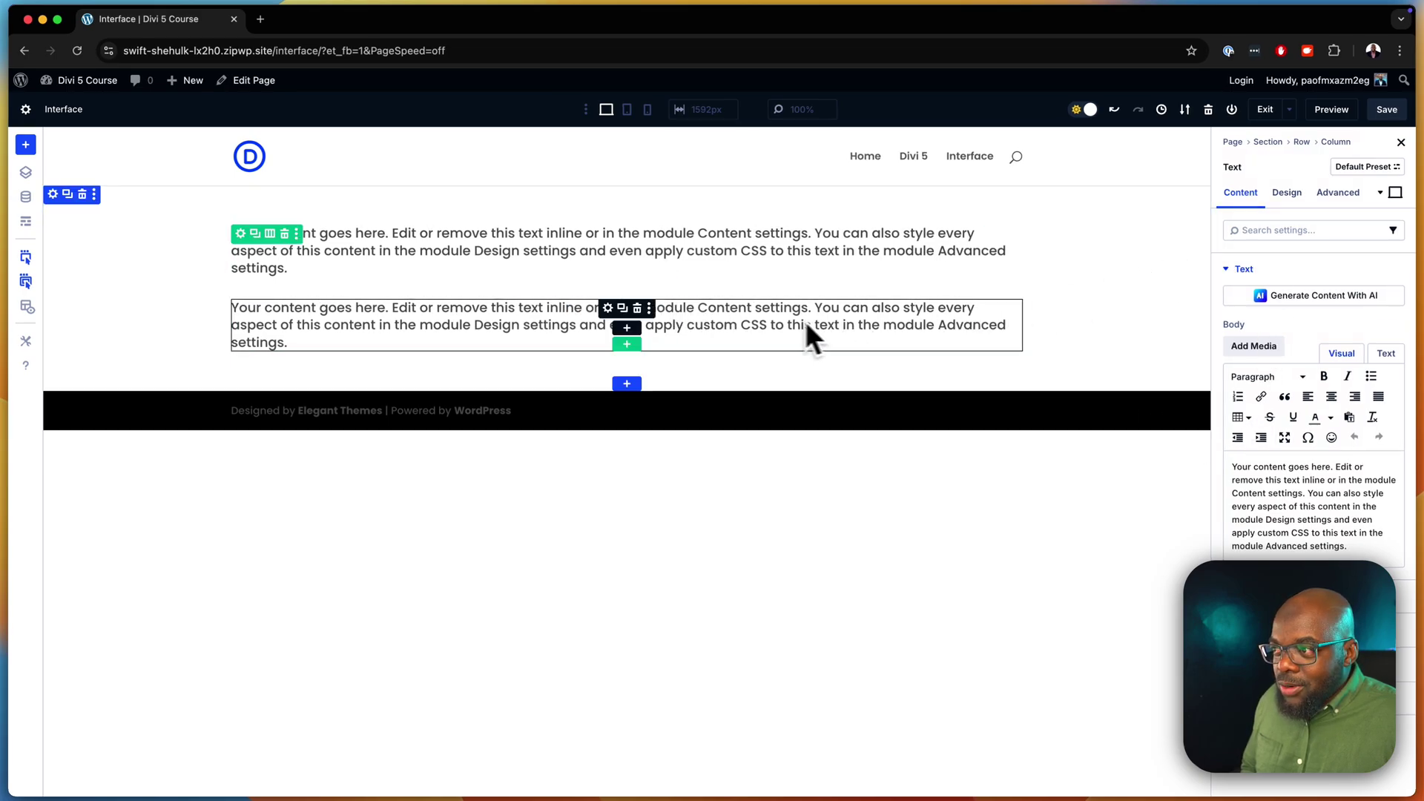
{"action": "left_click", "coordinate": [639, 308]}
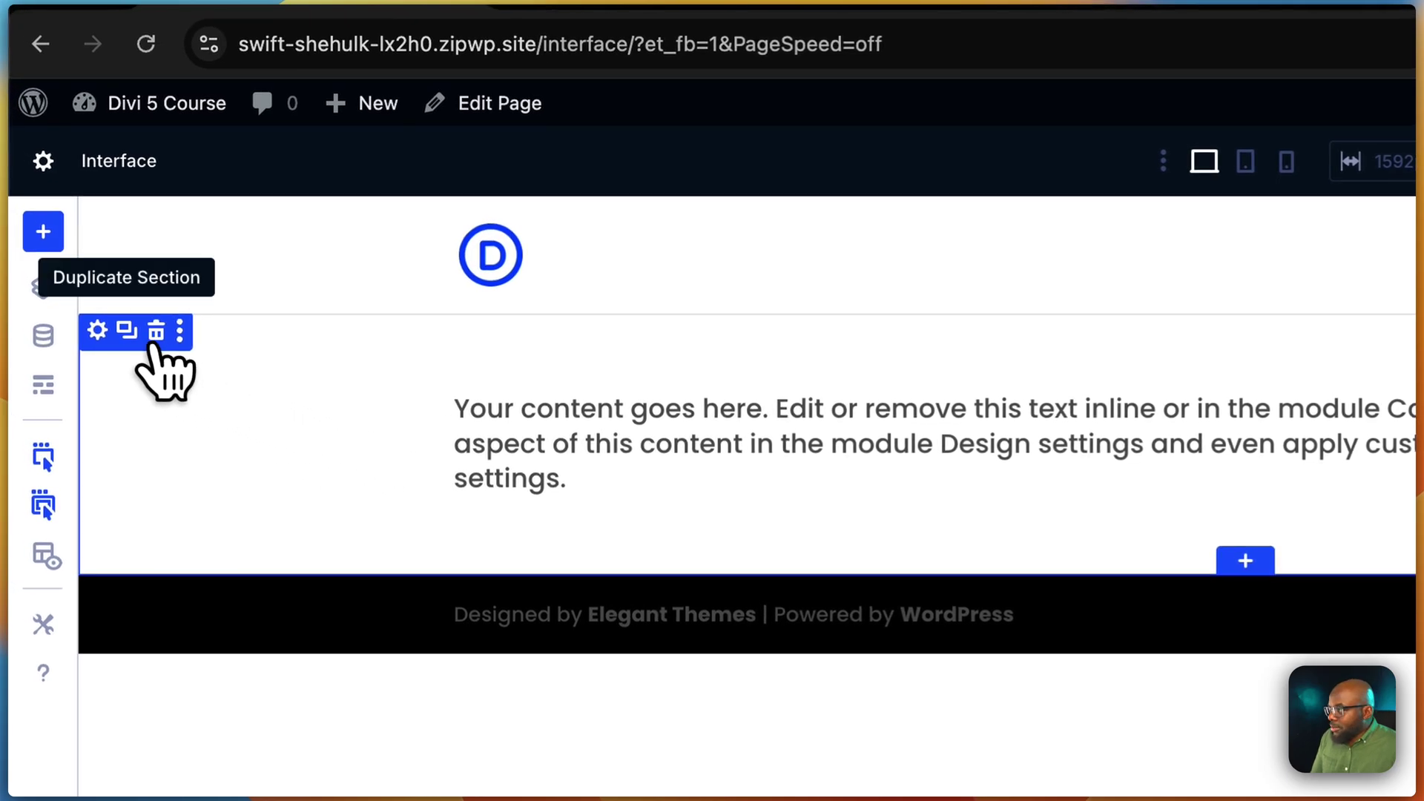
Duplicate the text section below itself and open the top section's settings
{"action": "left_click", "coordinate": [132, 334]}
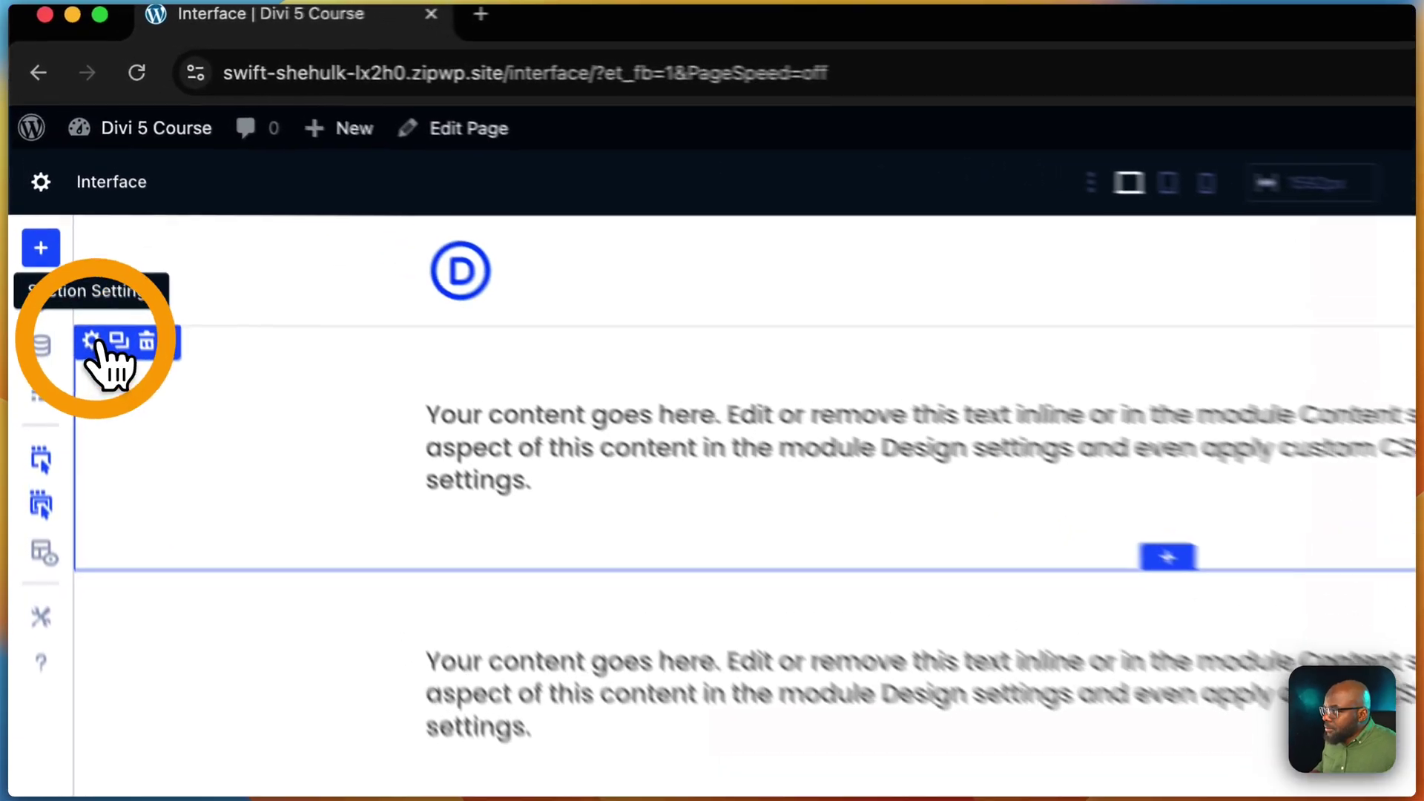
{"action": "left_click", "coordinate": [90, 340]}
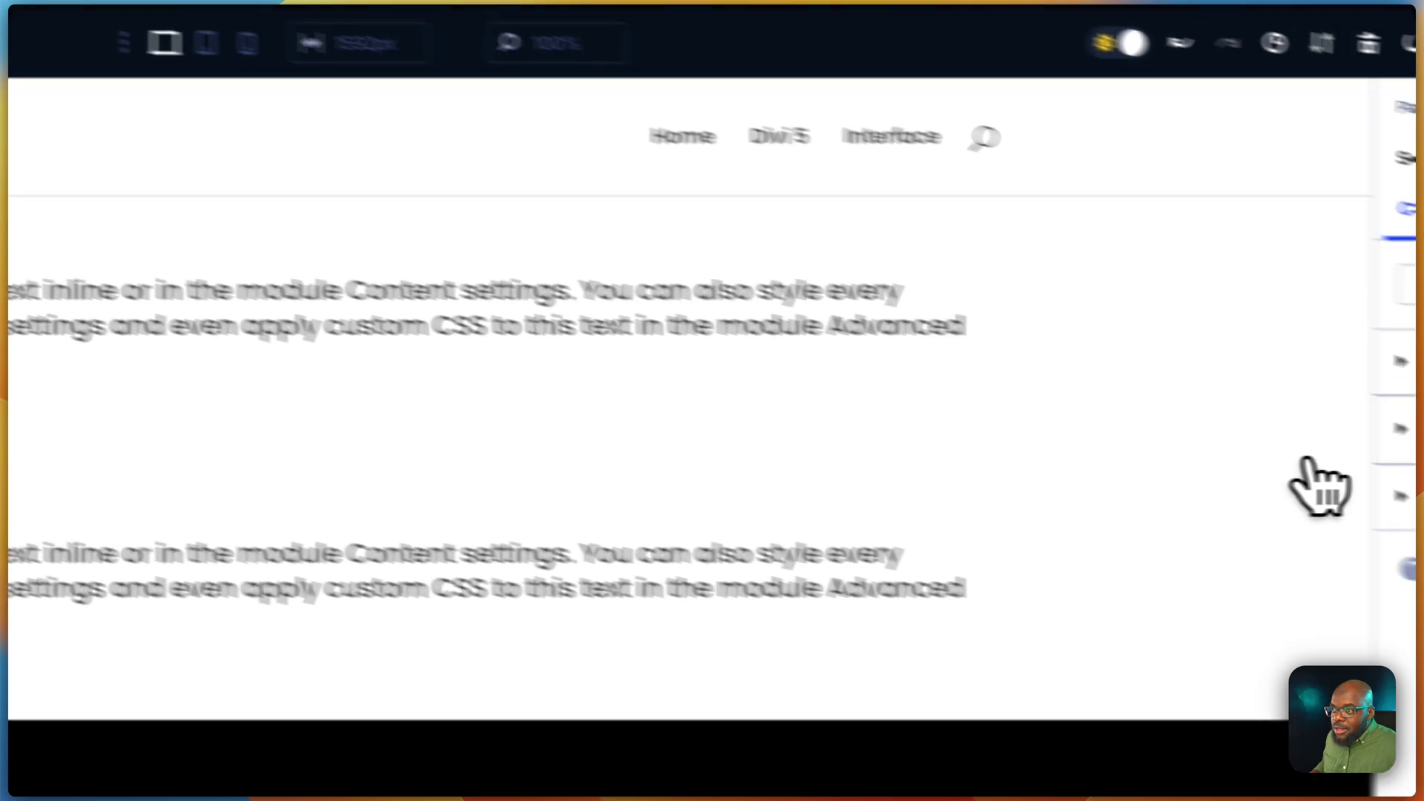
Set the top section's background color to light gray F5F4F4
{"action": "left_click", "coordinate": [1185, 400]}
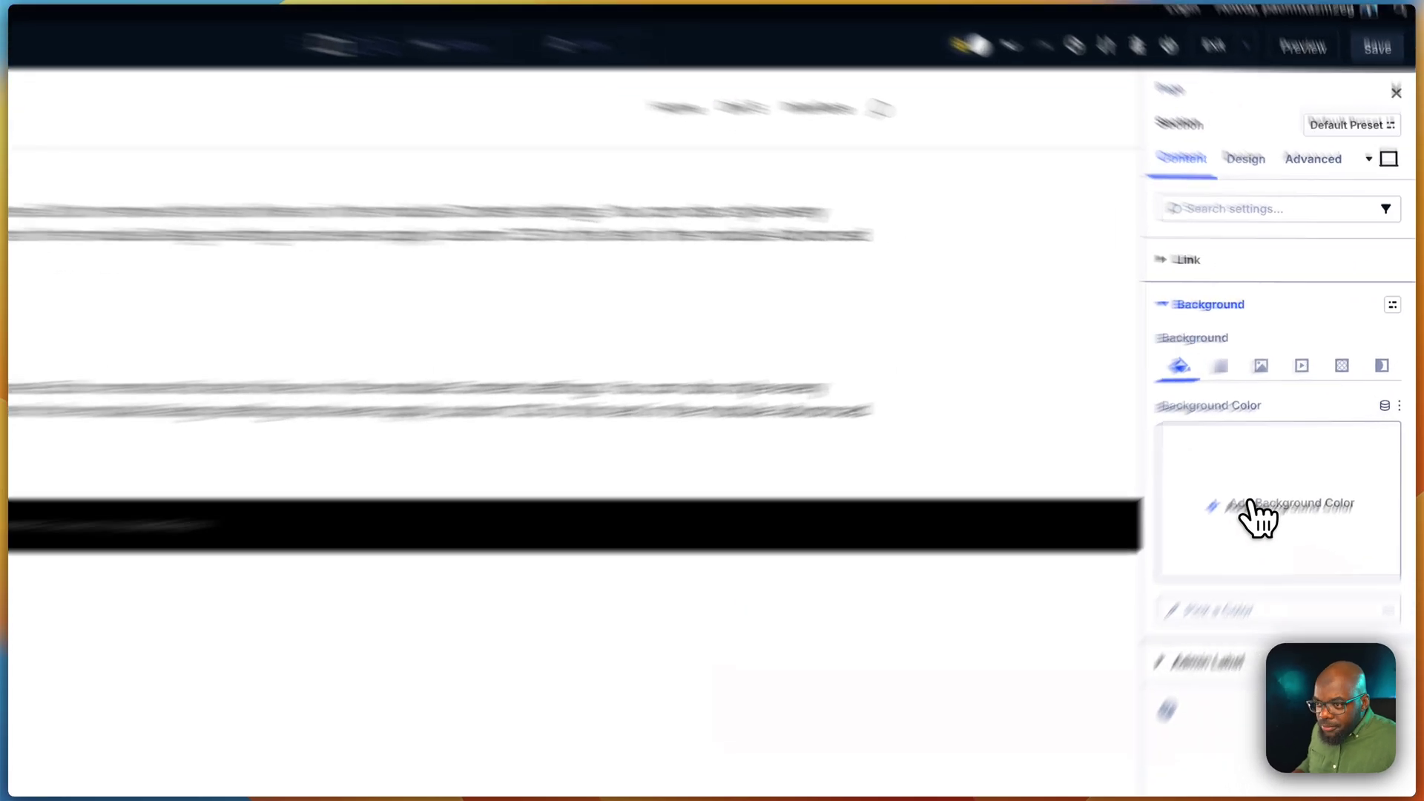
{"action": "left_click", "coordinate": [1294, 464]}
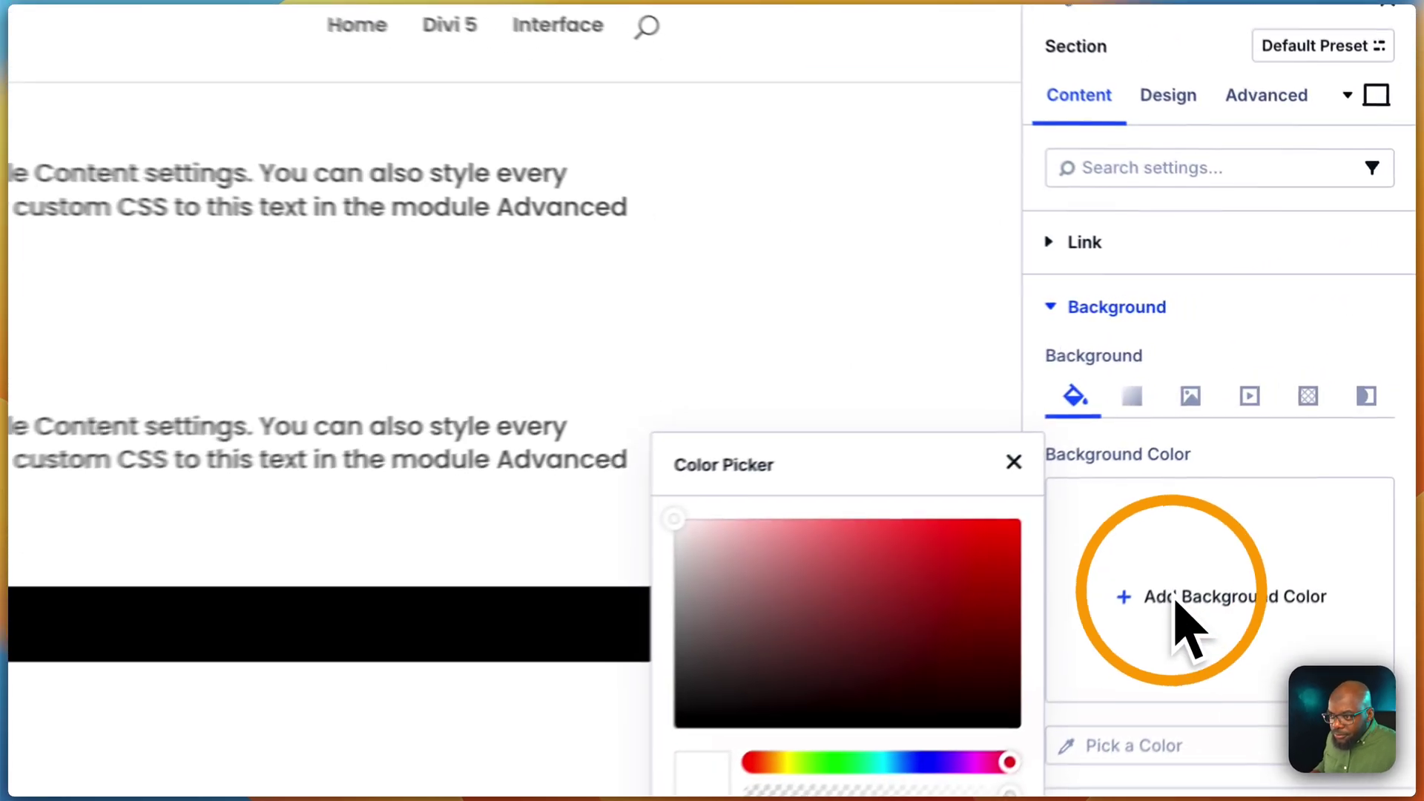
{"action": "left_click", "coordinate": [652, 528]}
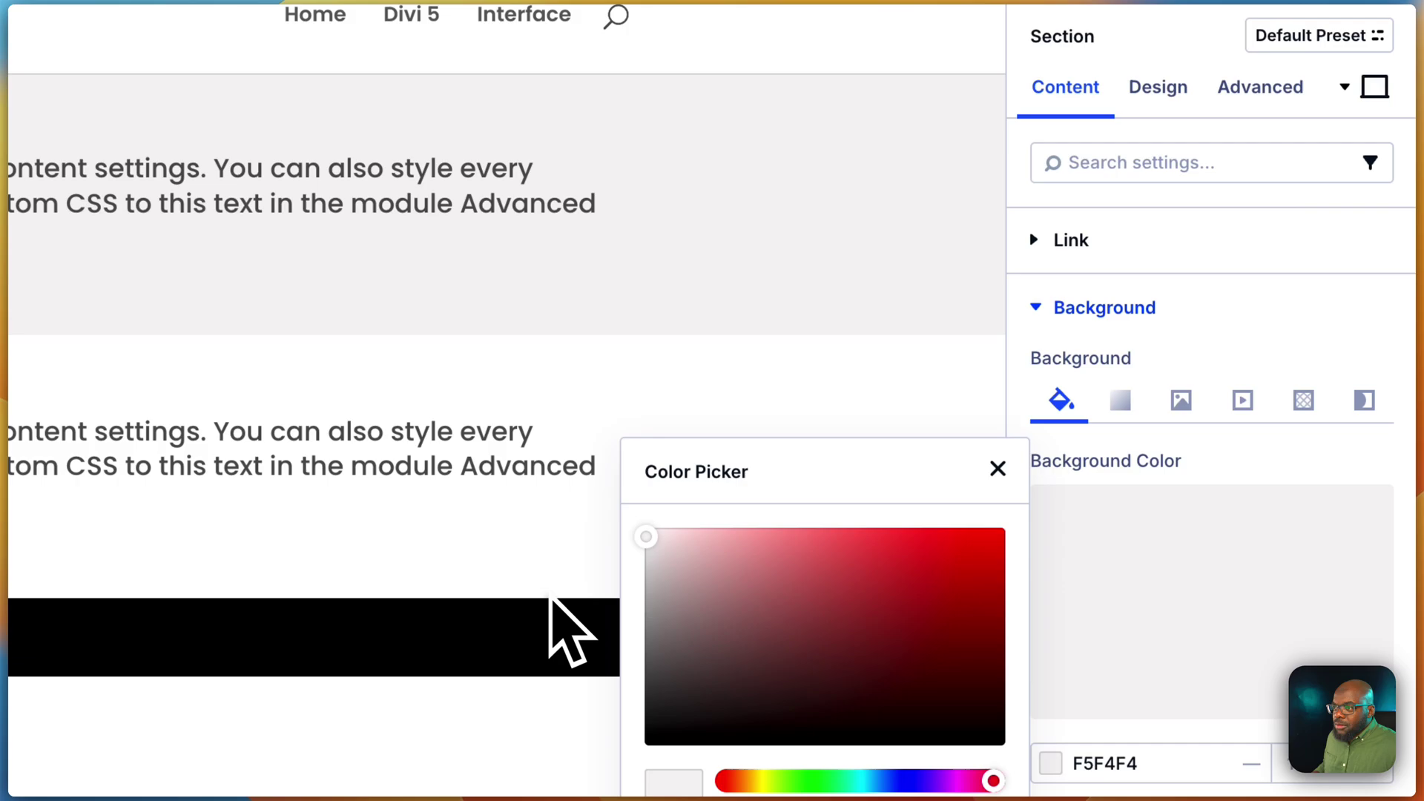
Set the gray section's linked top and bottom padding to 8rem
{"action": "left_click", "coordinate": [525, 588]}
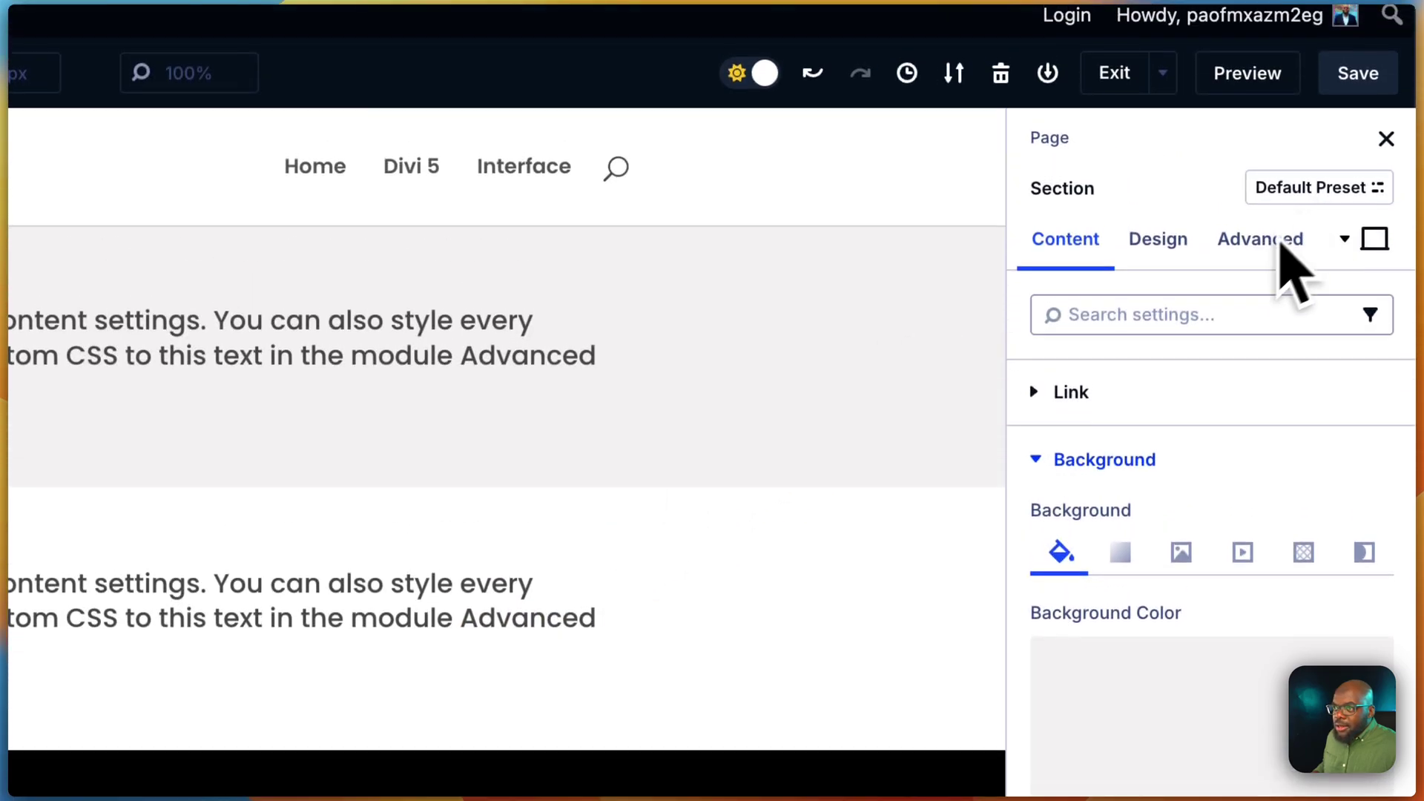
{"action": "left_click", "coordinate": [1157, 241]}
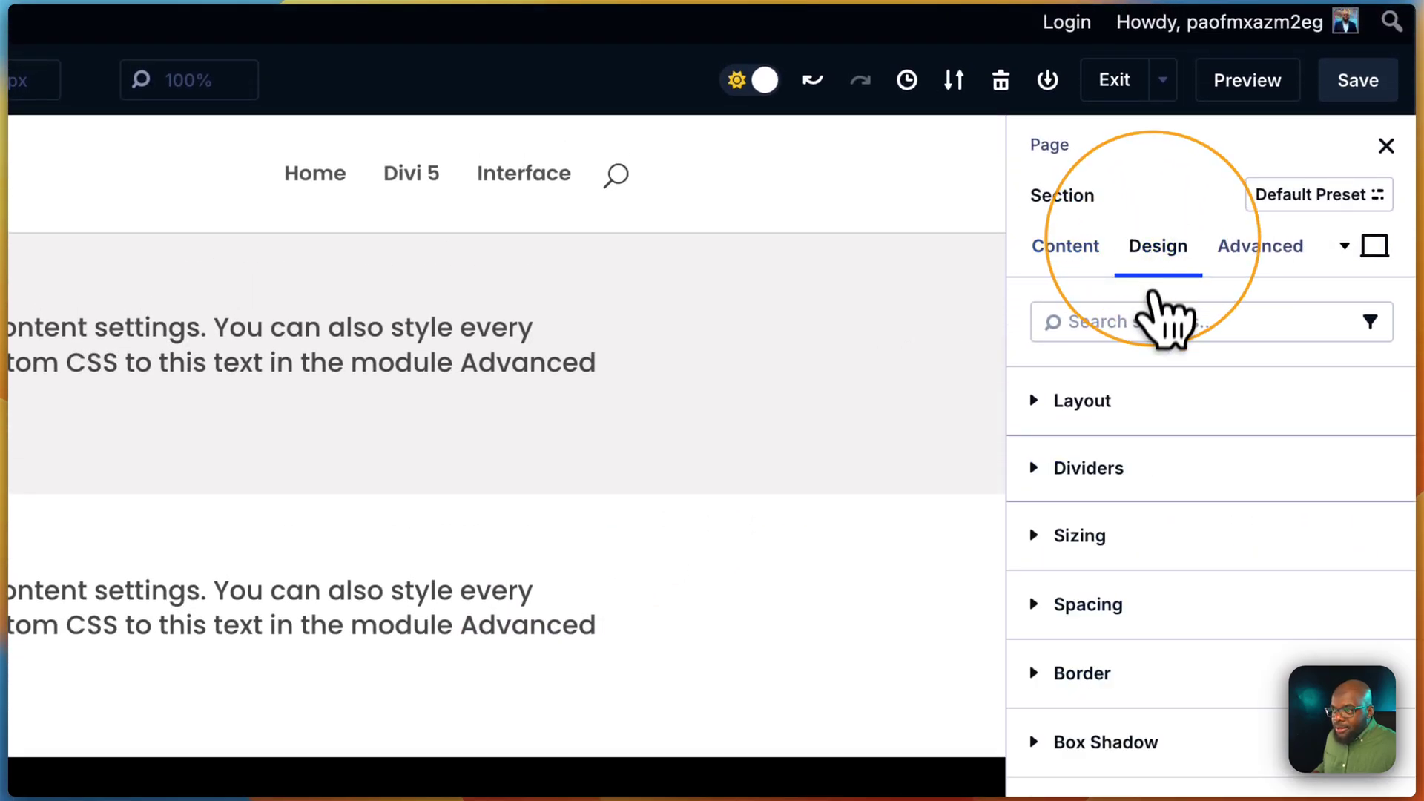
{"action": "left_click", "coordinate": [1127, 590]}
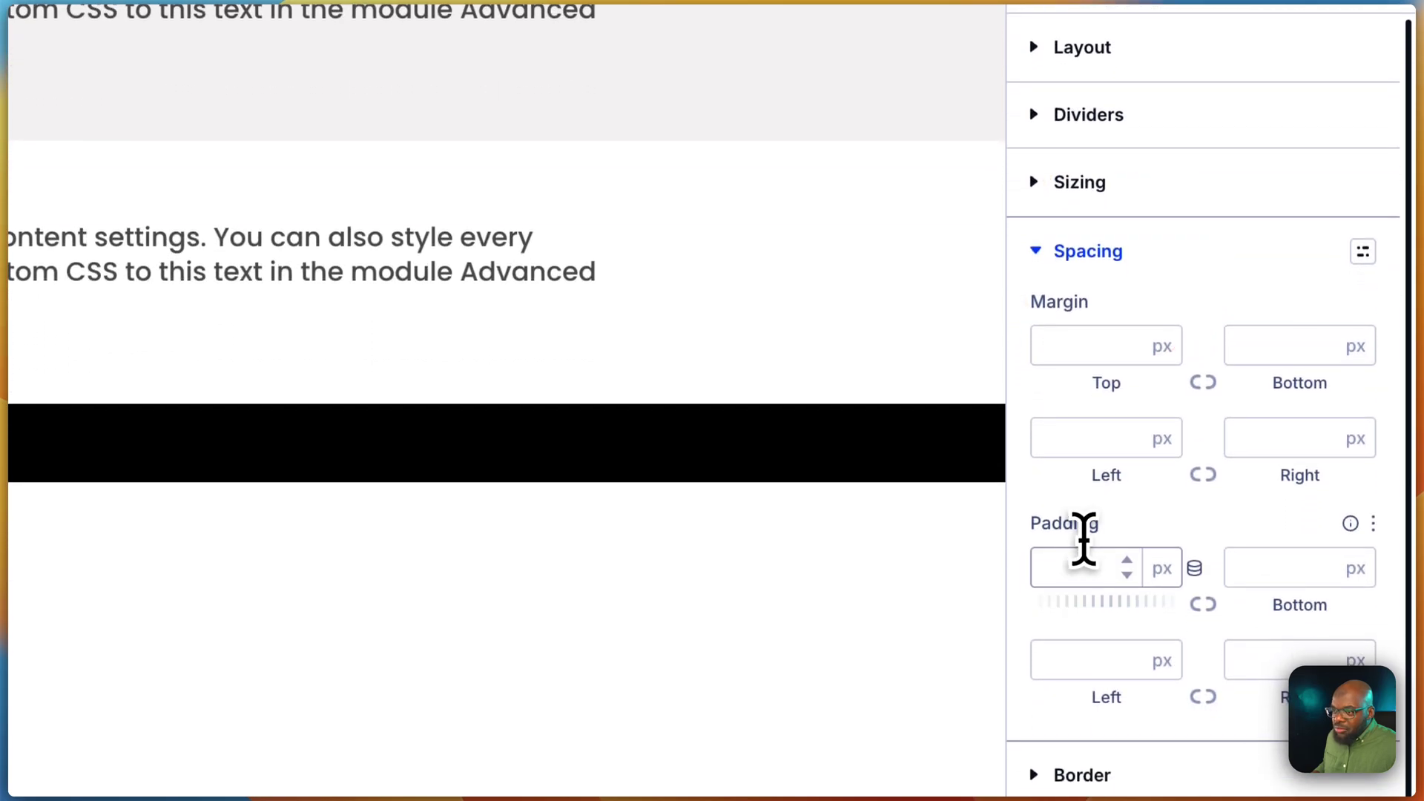
{"action": "left_click", "coordinate": [1079, 563]}
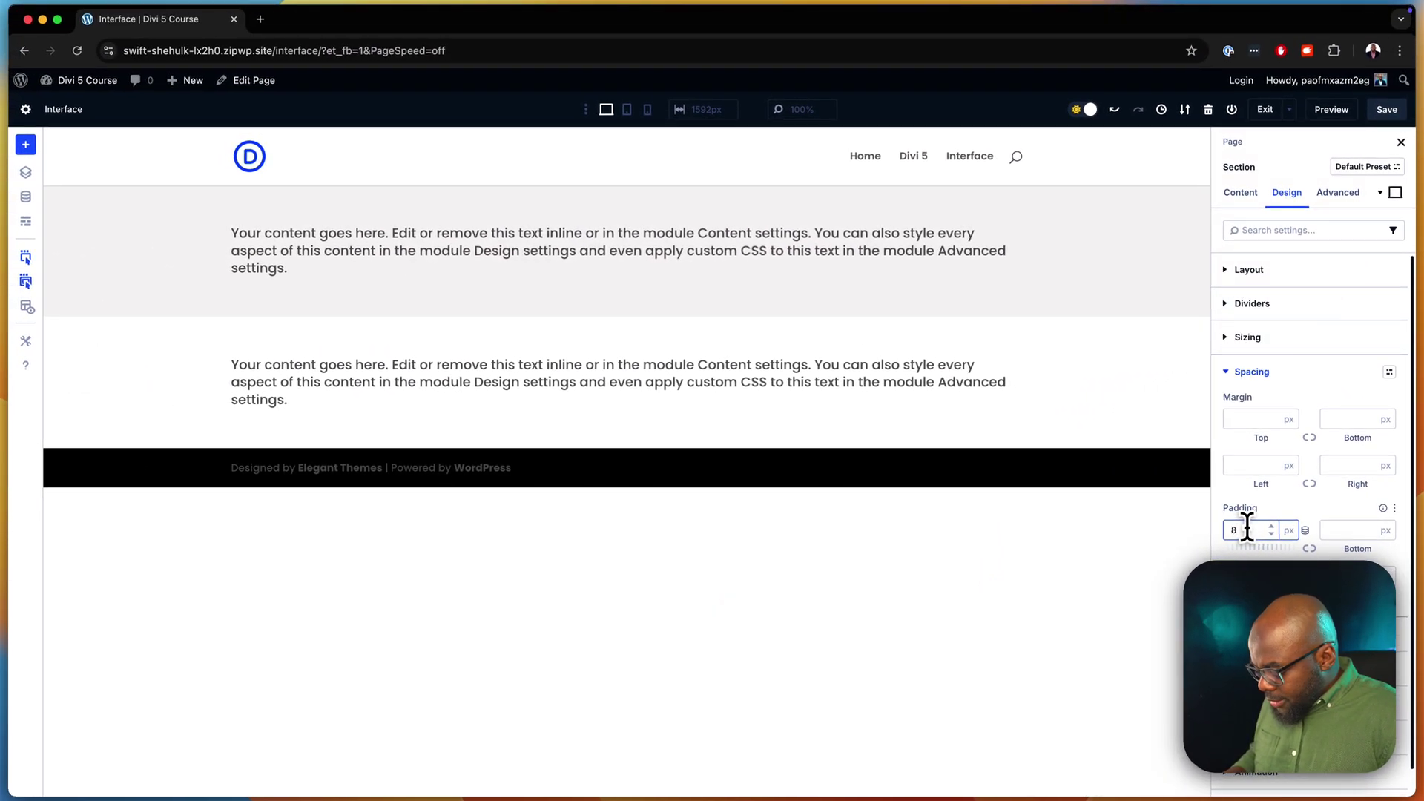
{"action": "type", "text": "8rem"}
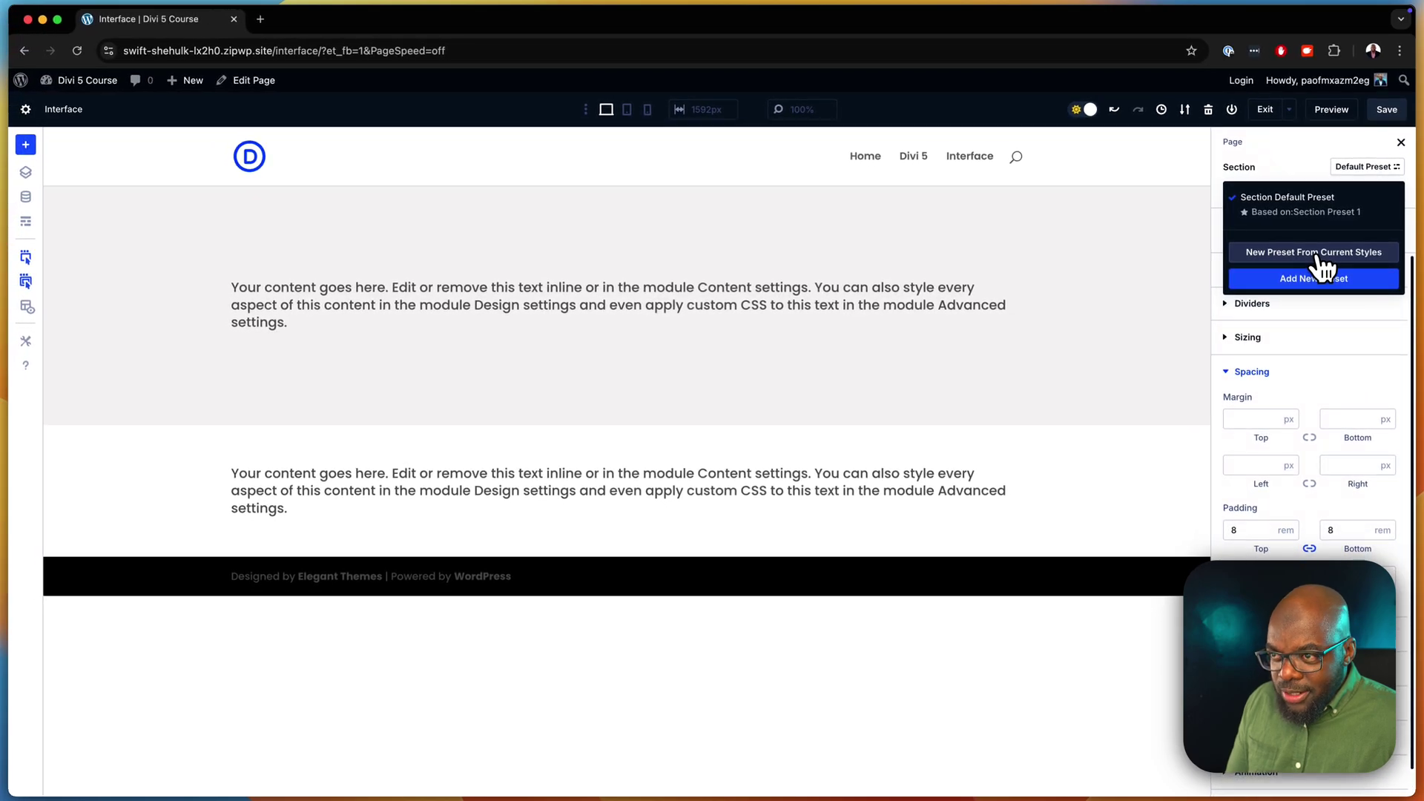
Create a new Section preset from the gray section's styles, naming it muted-sec
{"action": "left_click", "coordinate": [1316, 256]}
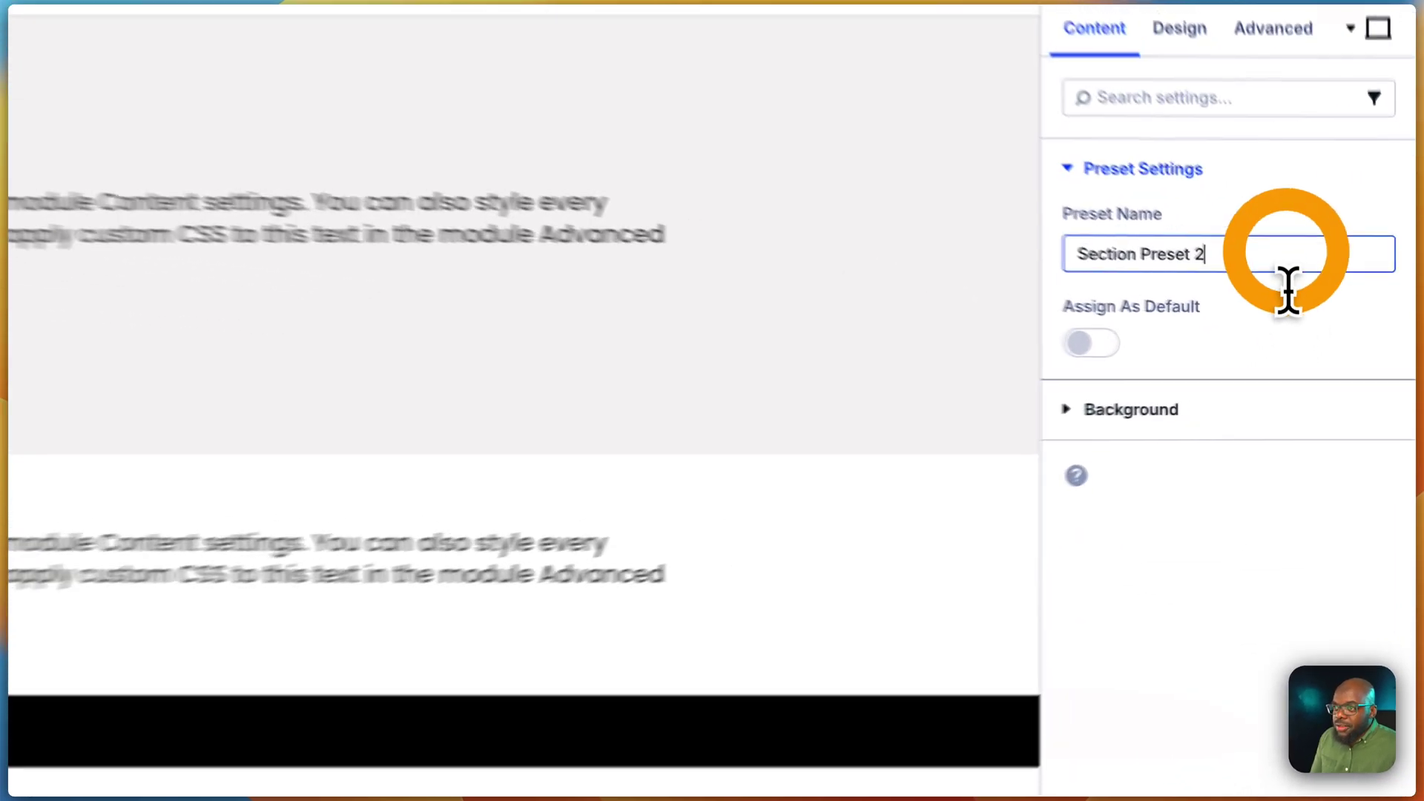
{"action": "triple_click", "coordinate": [1343, 313]}
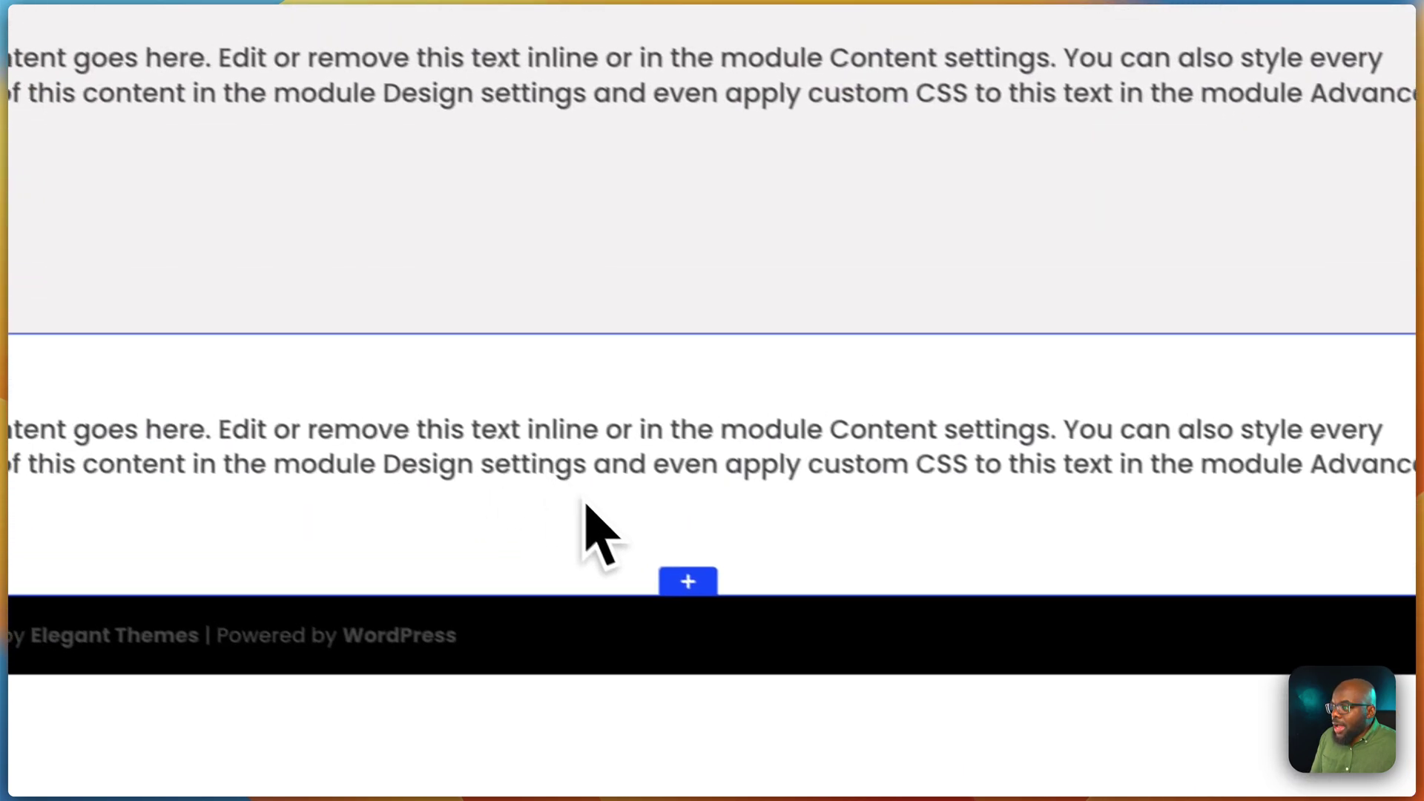
Add an end-of-page section with an Image module showing the mountain lake photo, then open its settings
{"action": "left_click", "coordinate": [741, 607]}
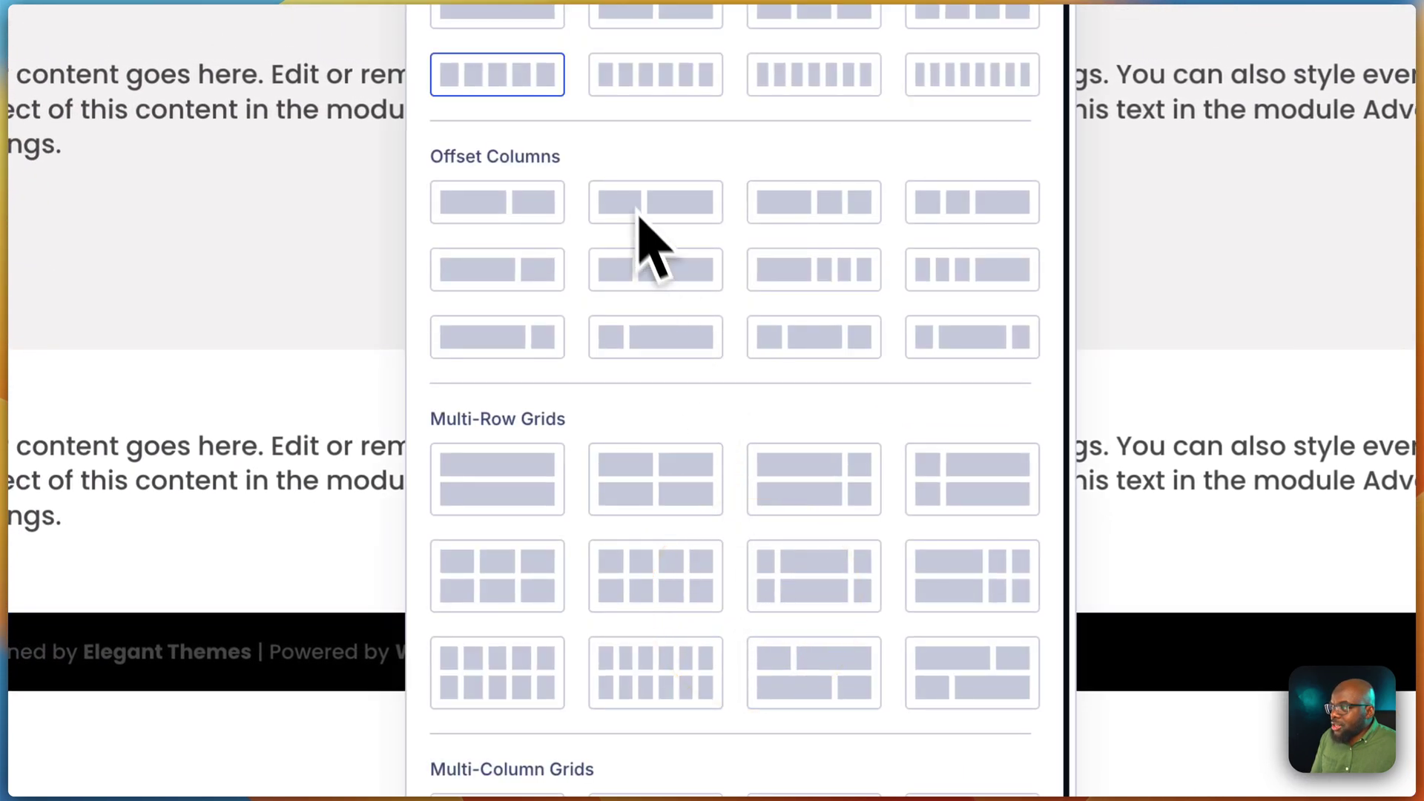
{"action": "left_click", "coordinate": [652, 238]}
{"action": "scroll", "coordinate": [750, 497], "scroll_direction": "down", "scroll_amount": 5}
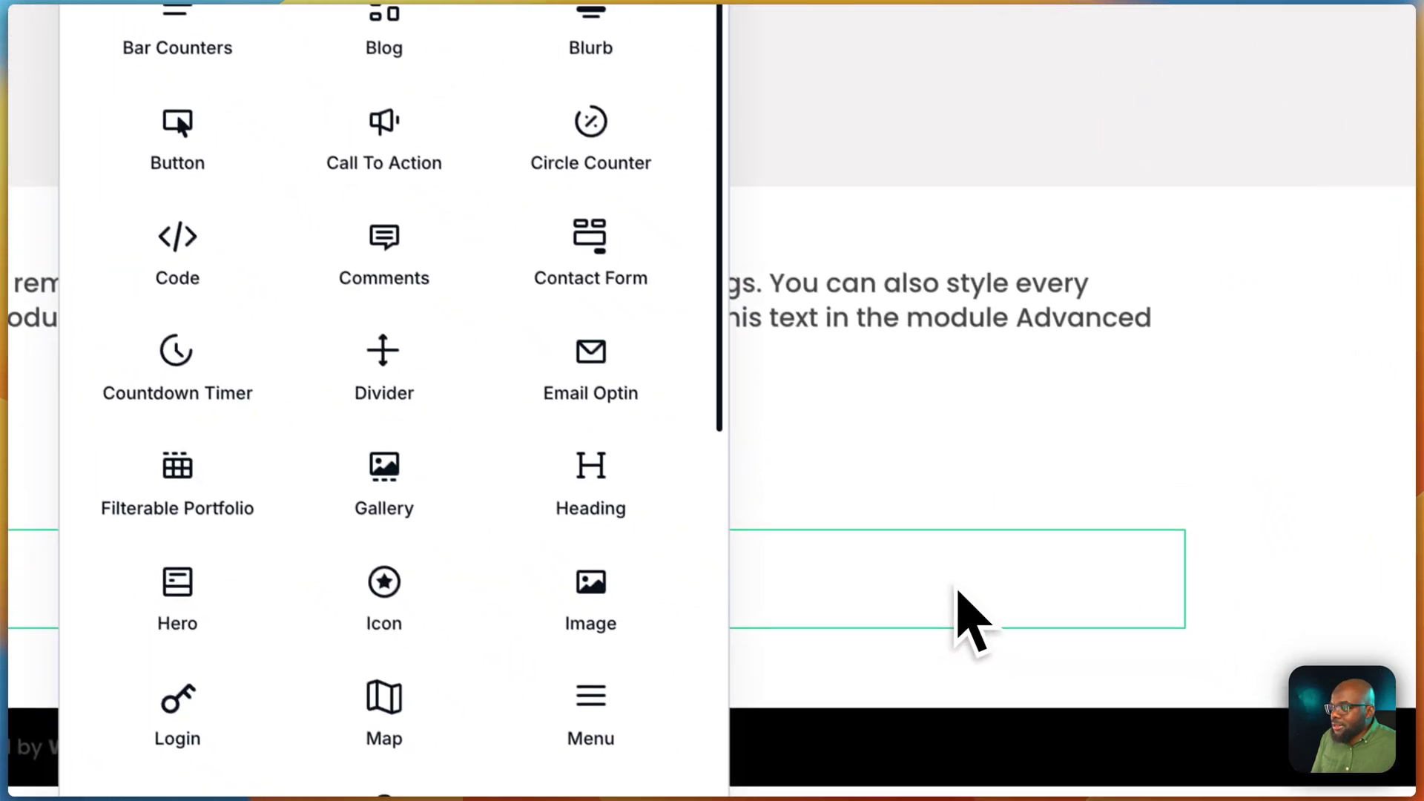
{"action": "left_click", "coordinate": [645, 593]}
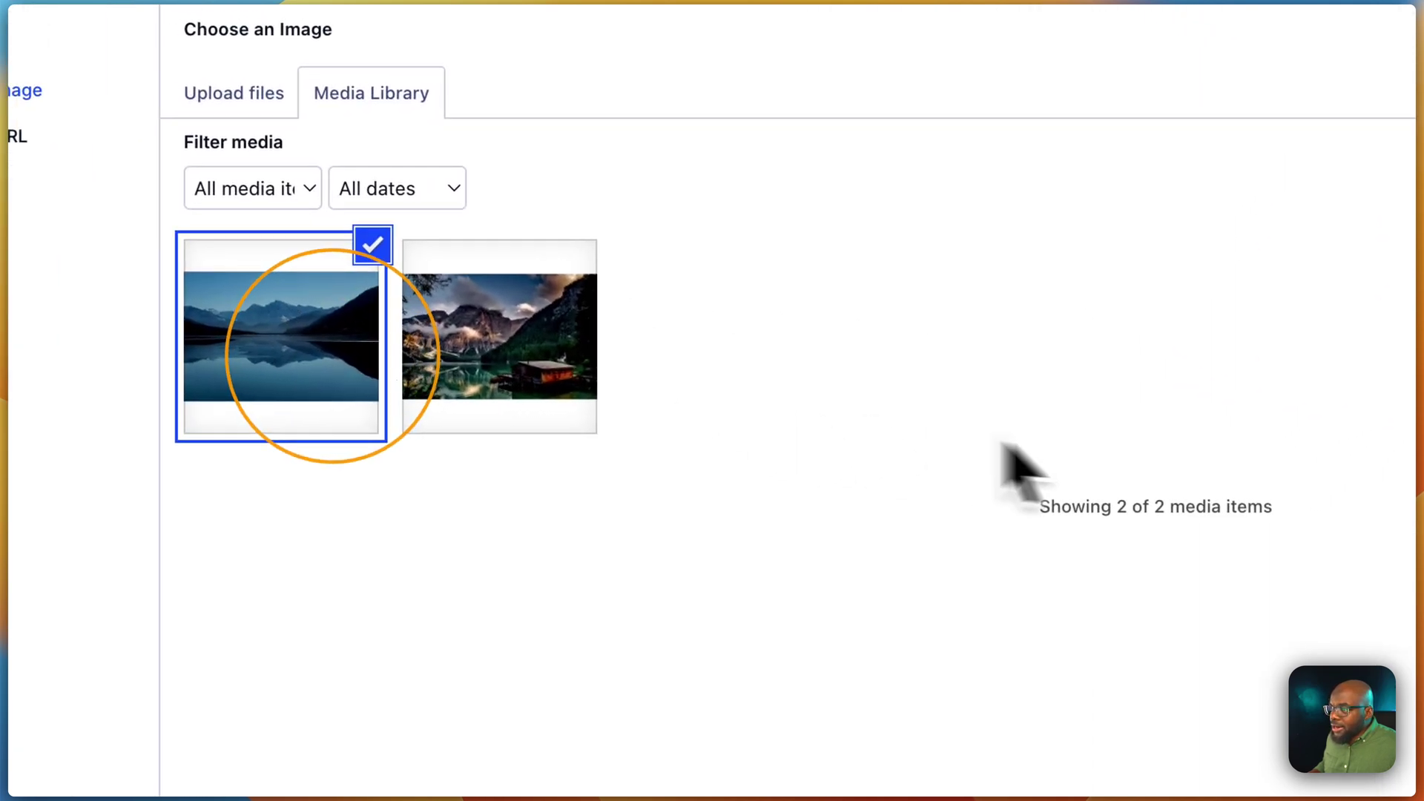
{"action": "left_click", "coordinate": [1346, 771]}
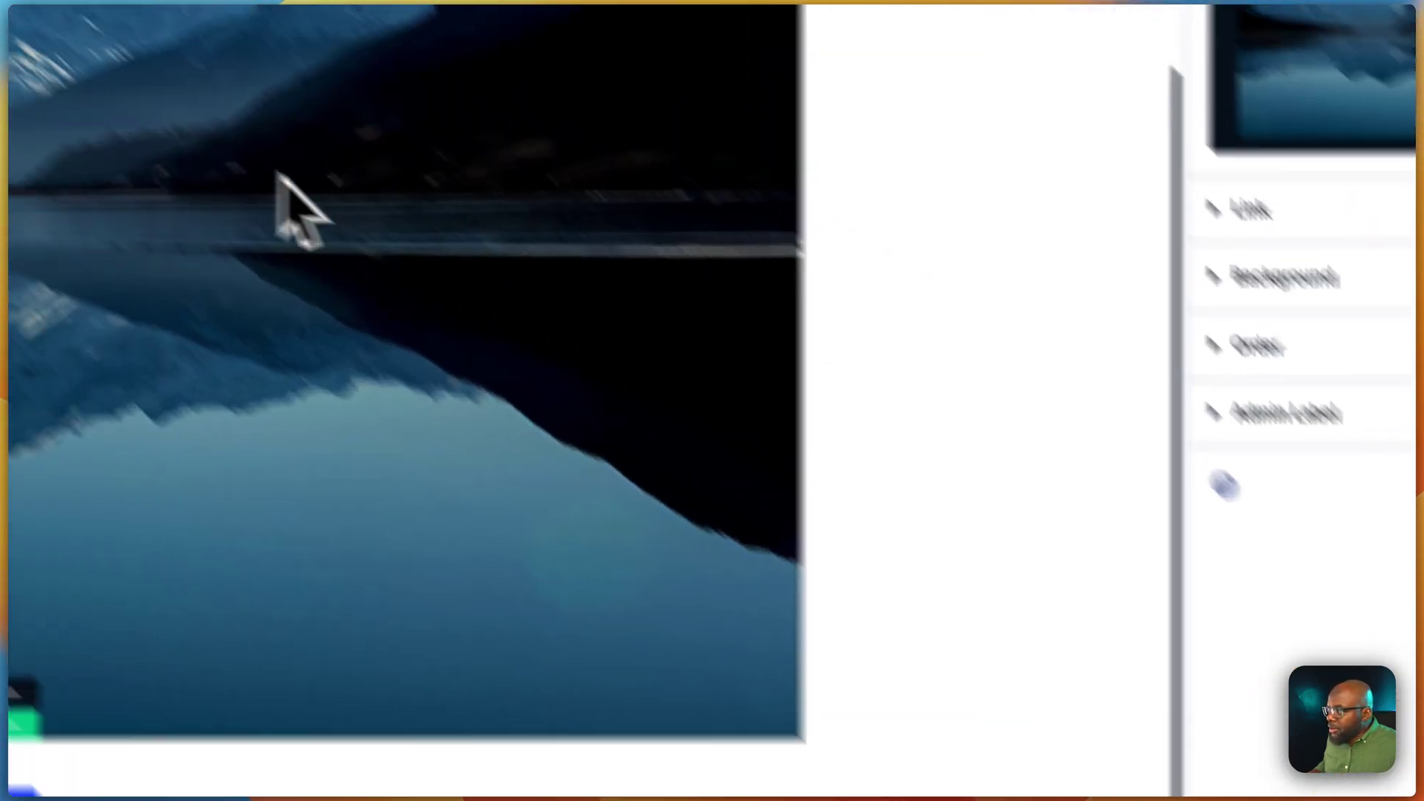
{"action": "left_click", "coordinate": [96, 316]}
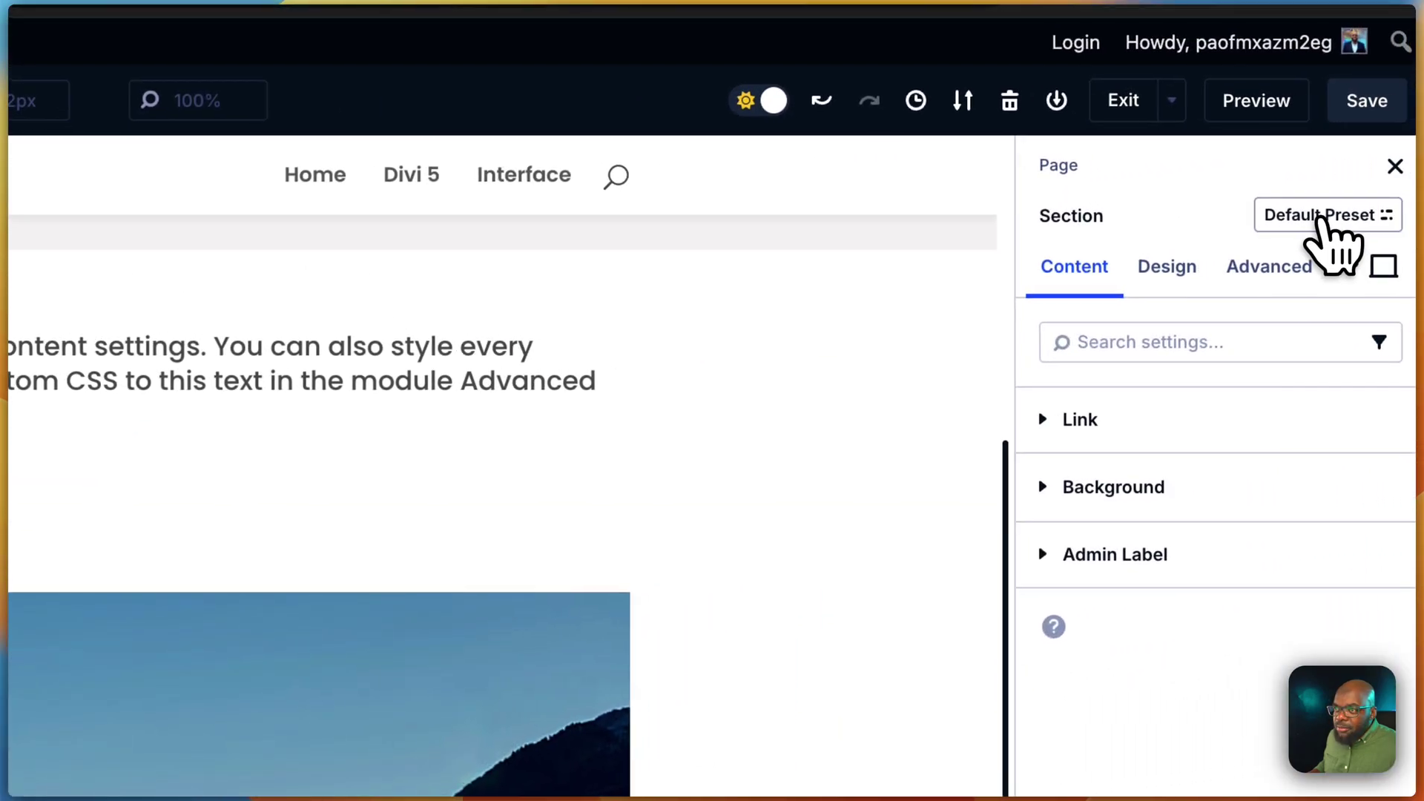
Apply the muted-sec preset to the image section, giving it the gray background
{"action": "left_click", "coordinate": [1309, 216]}
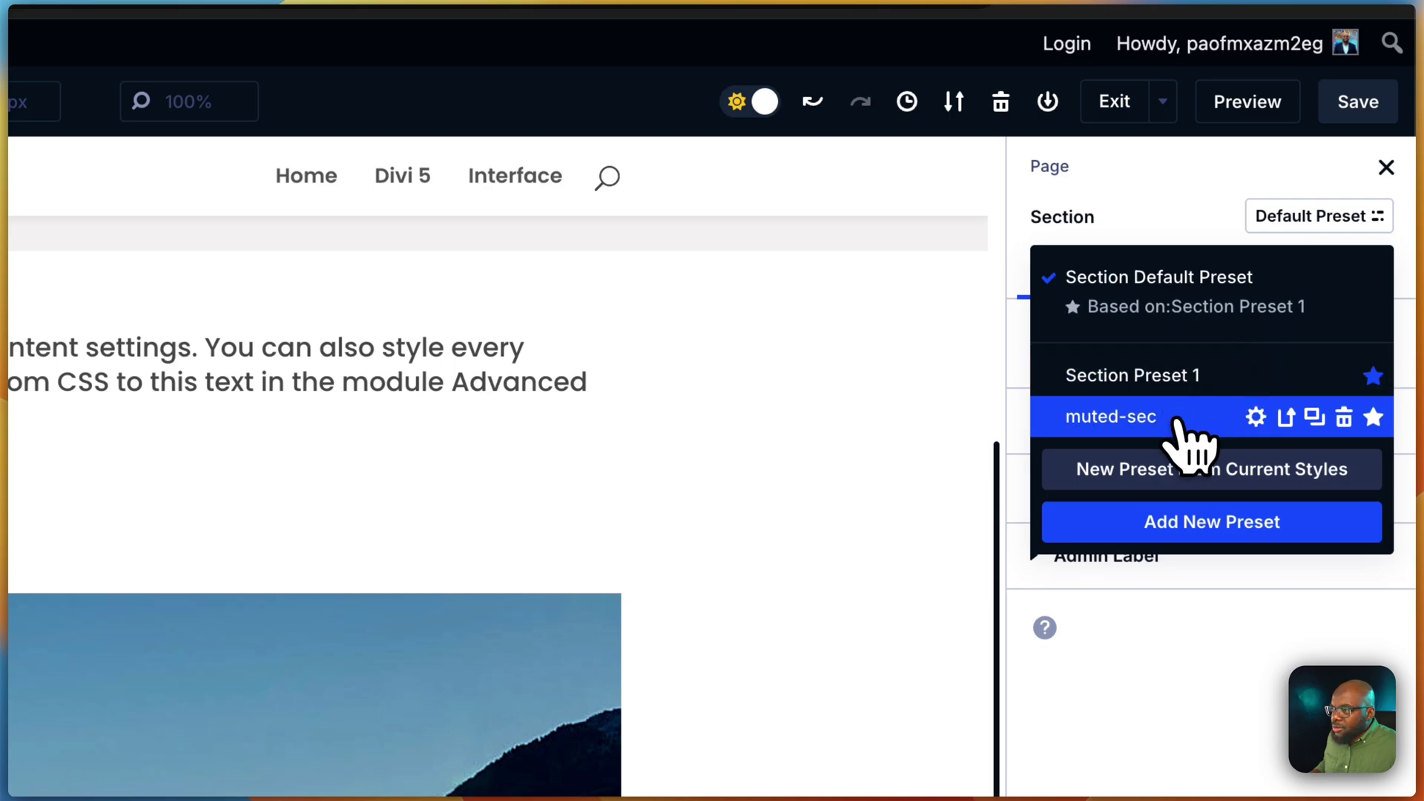
{"action": "left_click", "coordinate": [1179, 421]}
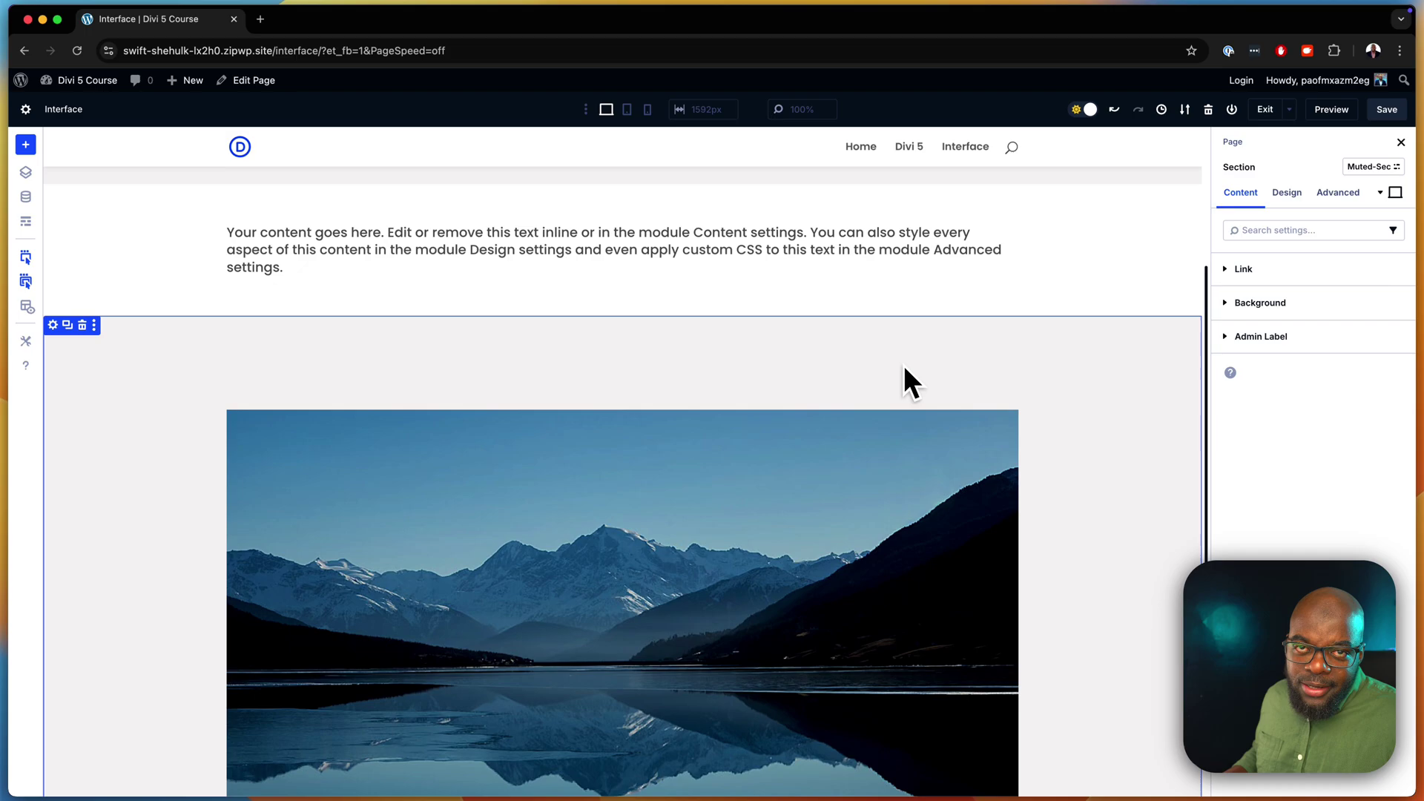
{"action": "scroll", "coordinate": [1025, 449], "scroll_direction": "down", "scroll_amount": 5}
{"action": "scroll", "coordinate": [1060, 468], "scroll_direction": "up", "scroll_amount": 5}
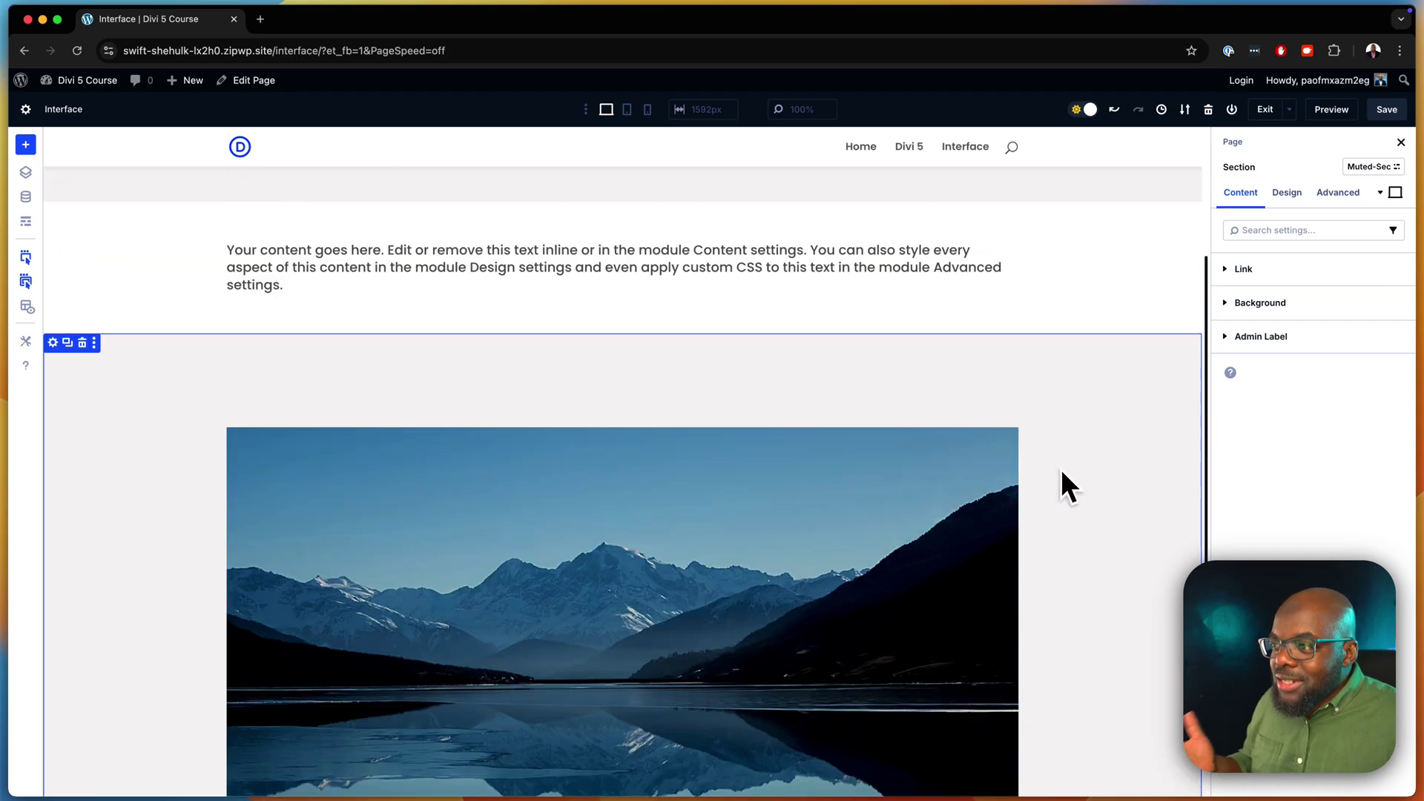
{"action": "scroll", "coordinate": [1062, 465], "scroll_direction": "up", "scroll_amount": 2}
{"action": "scroll", "coordinate": [905, 352], "scroll_direction": "up", "scroll_amount": 2}
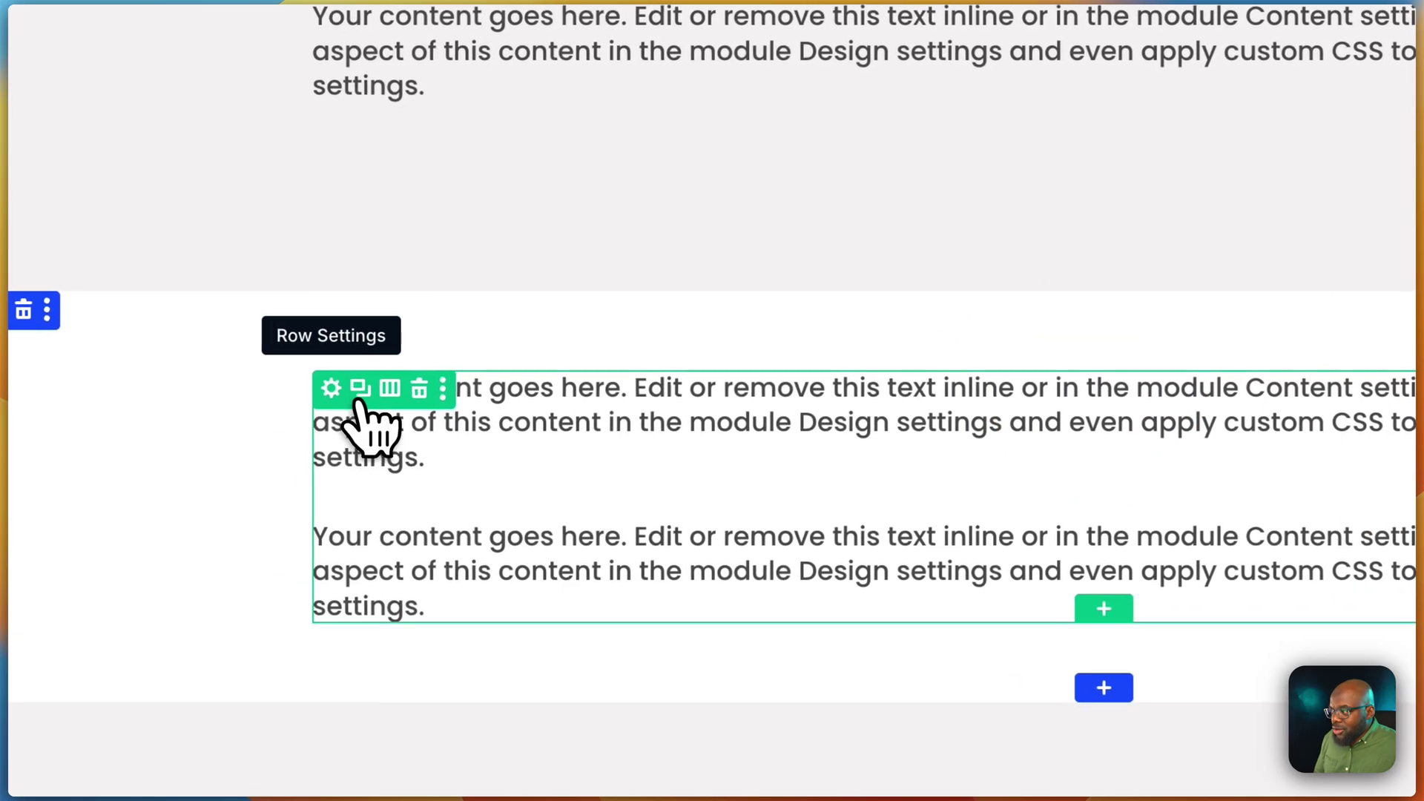
Set the two-text row's layout style to Block and reduce its gutter width from 3 to 2
{"action": "left_click", "coordinate": [349, 387]}
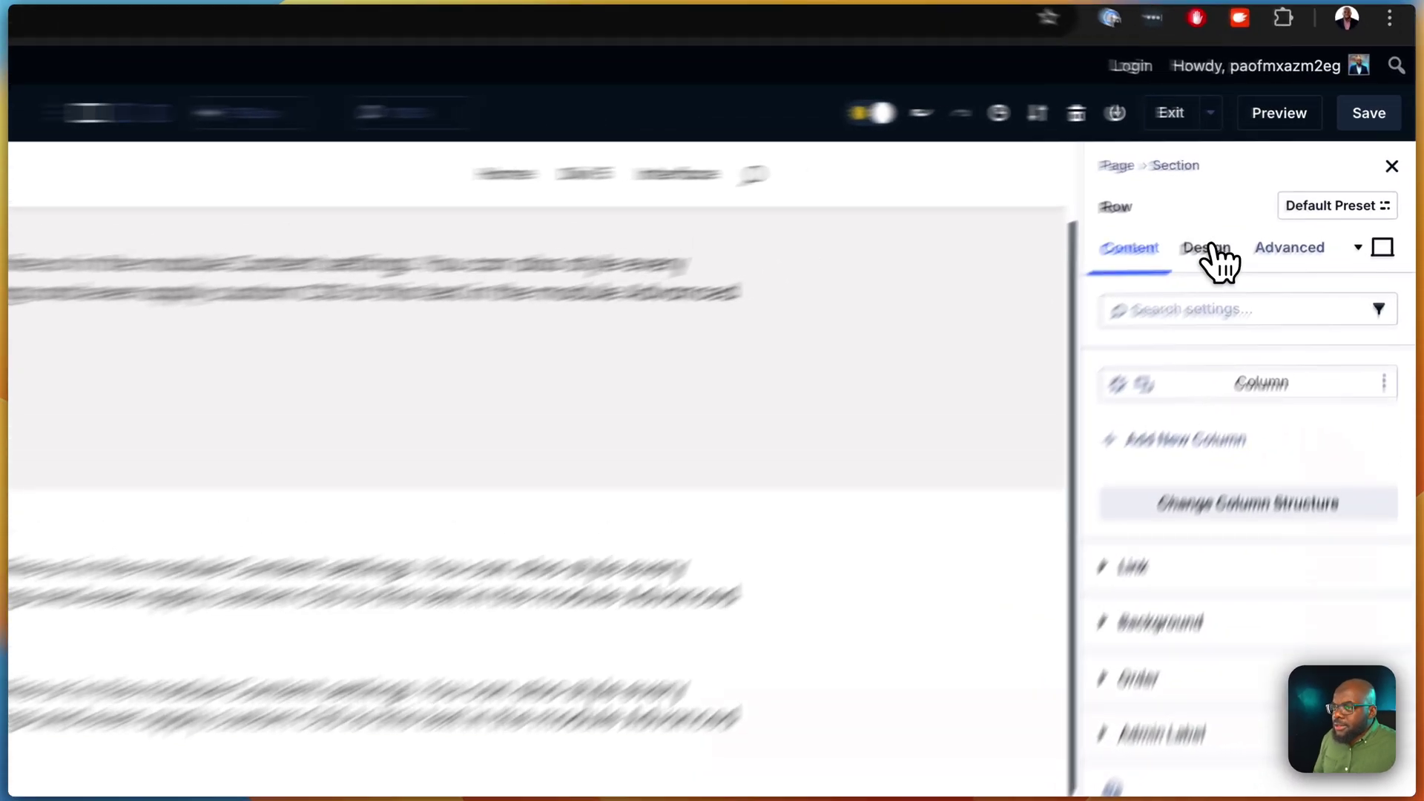
{"action": "left_click", "coordinate": [1292, 195]}
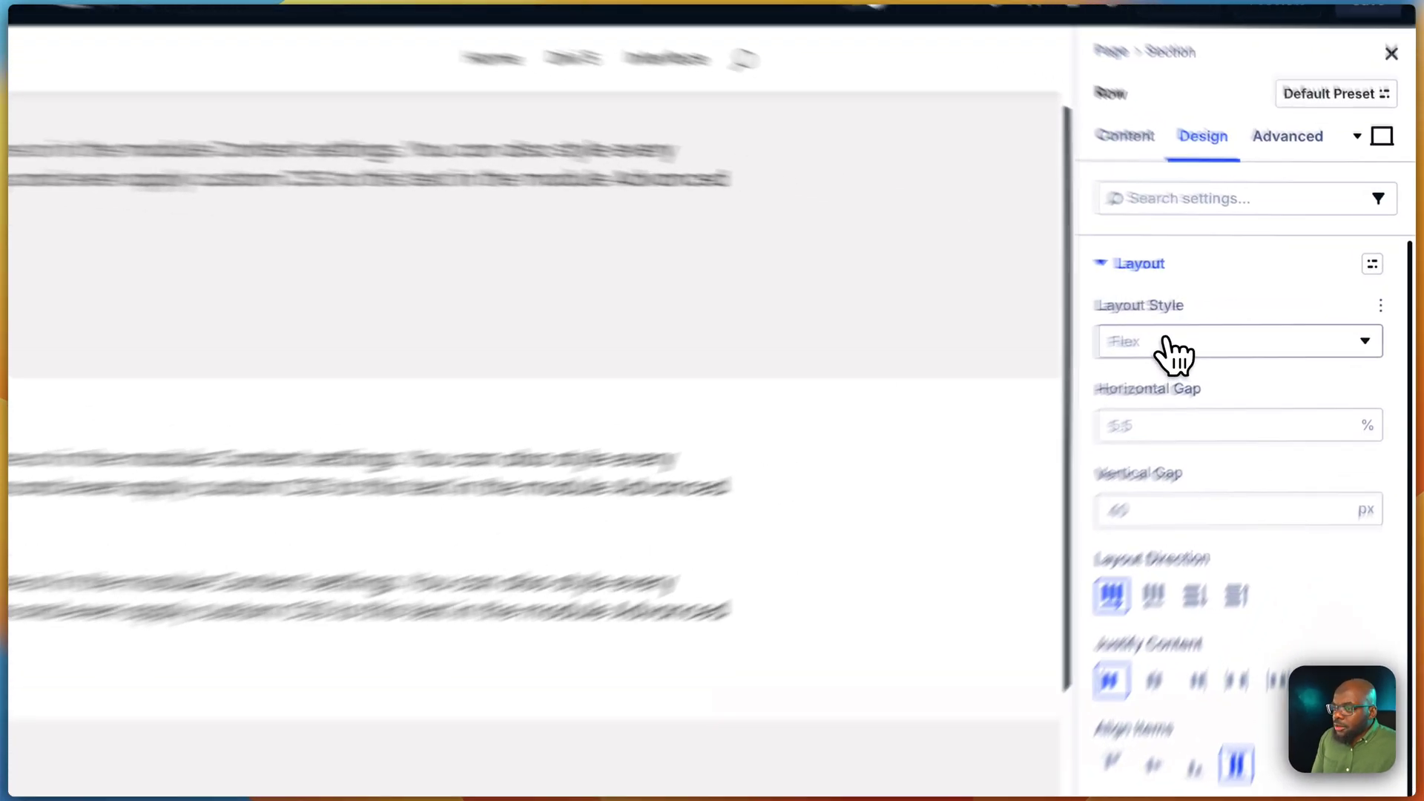
{"action": "left_click", "coordinate": [1267, 317]}
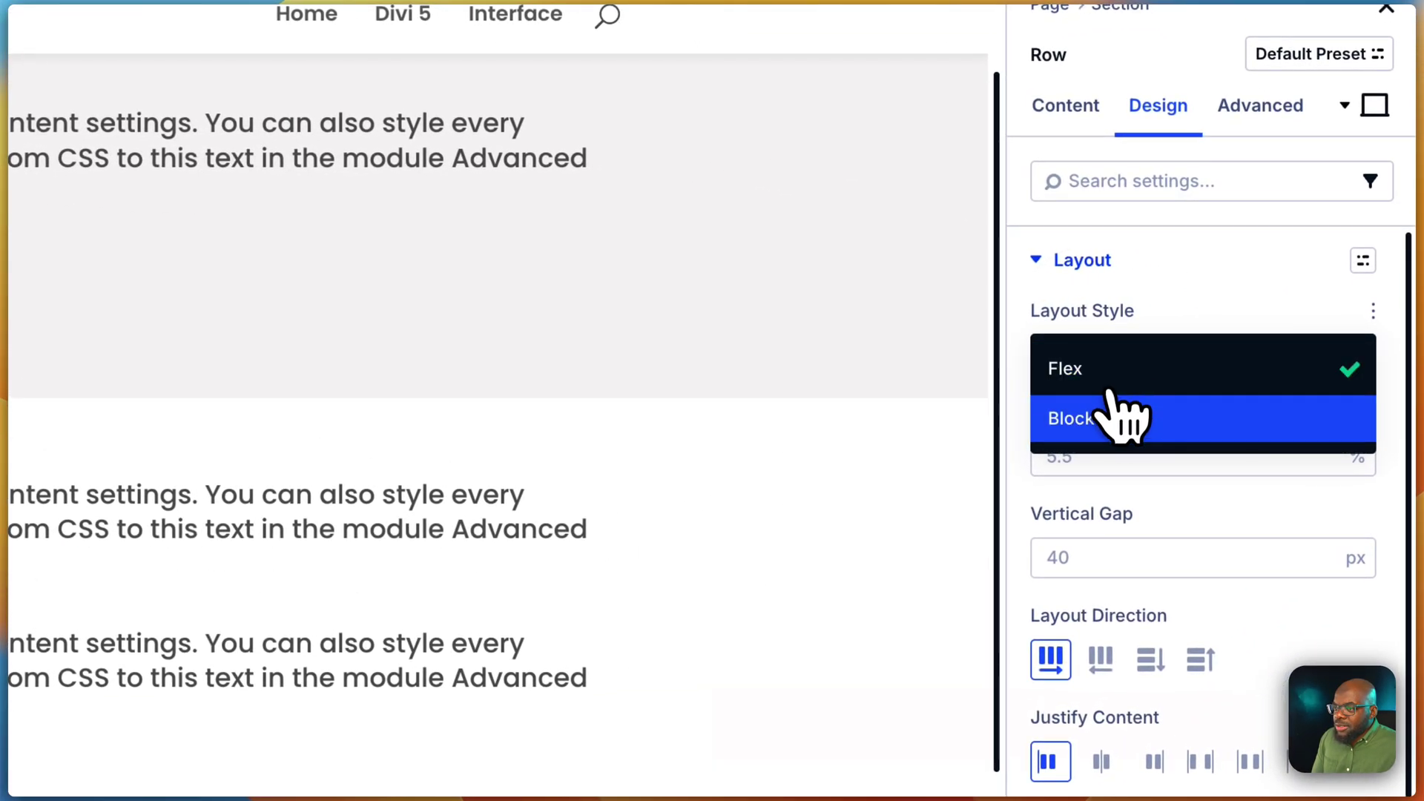
{"action": "left_click", "coordinate": [1109, 411]}
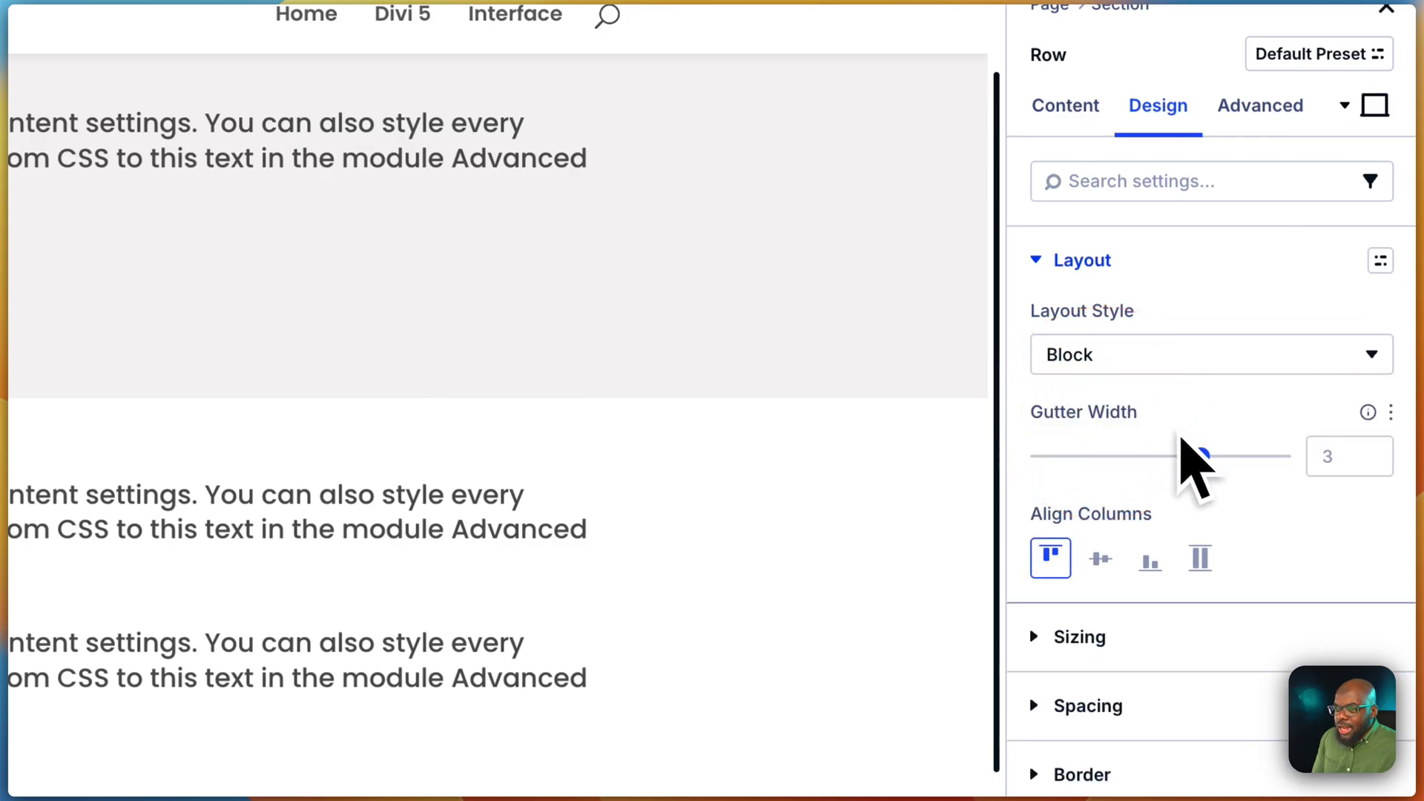
{"action": "left_click_drag", "start_coordinate": [1201, 448], "coordinate": [1120, 453]}
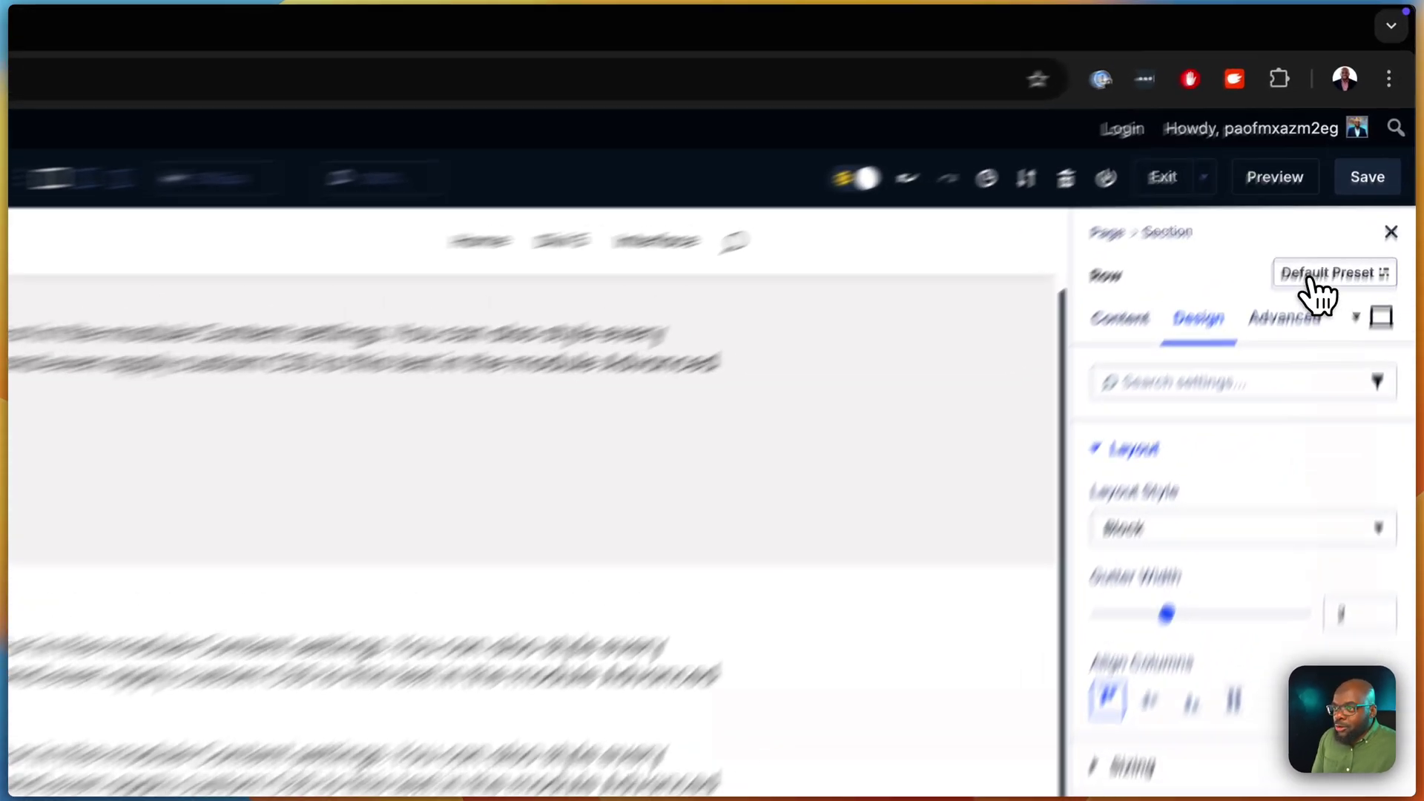
Save the row's current styles as a new row preset named 'new-row'
{"action": "left_click", "coordinate": [1364, 167]}
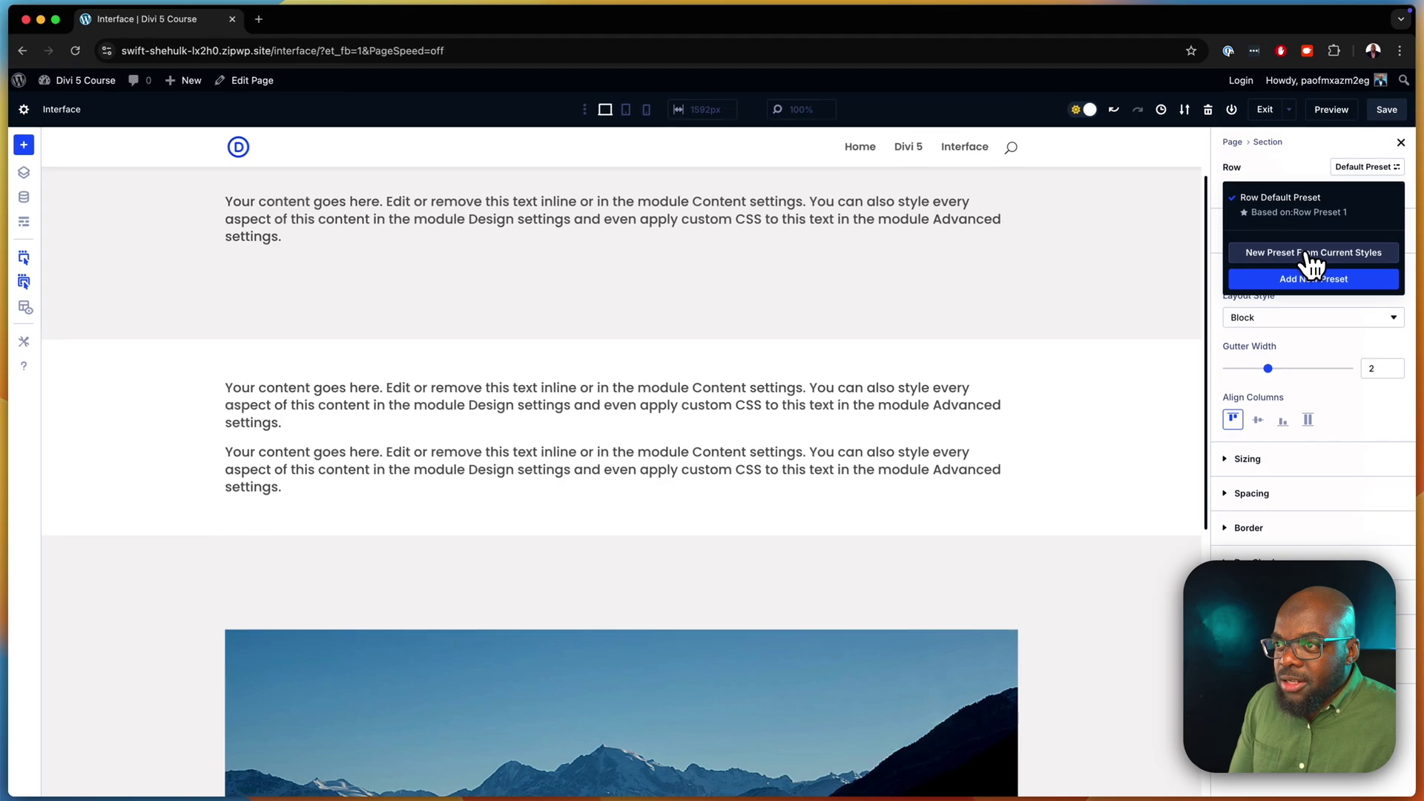
{"action": "left_click", "coordinate": [1308, 252]}
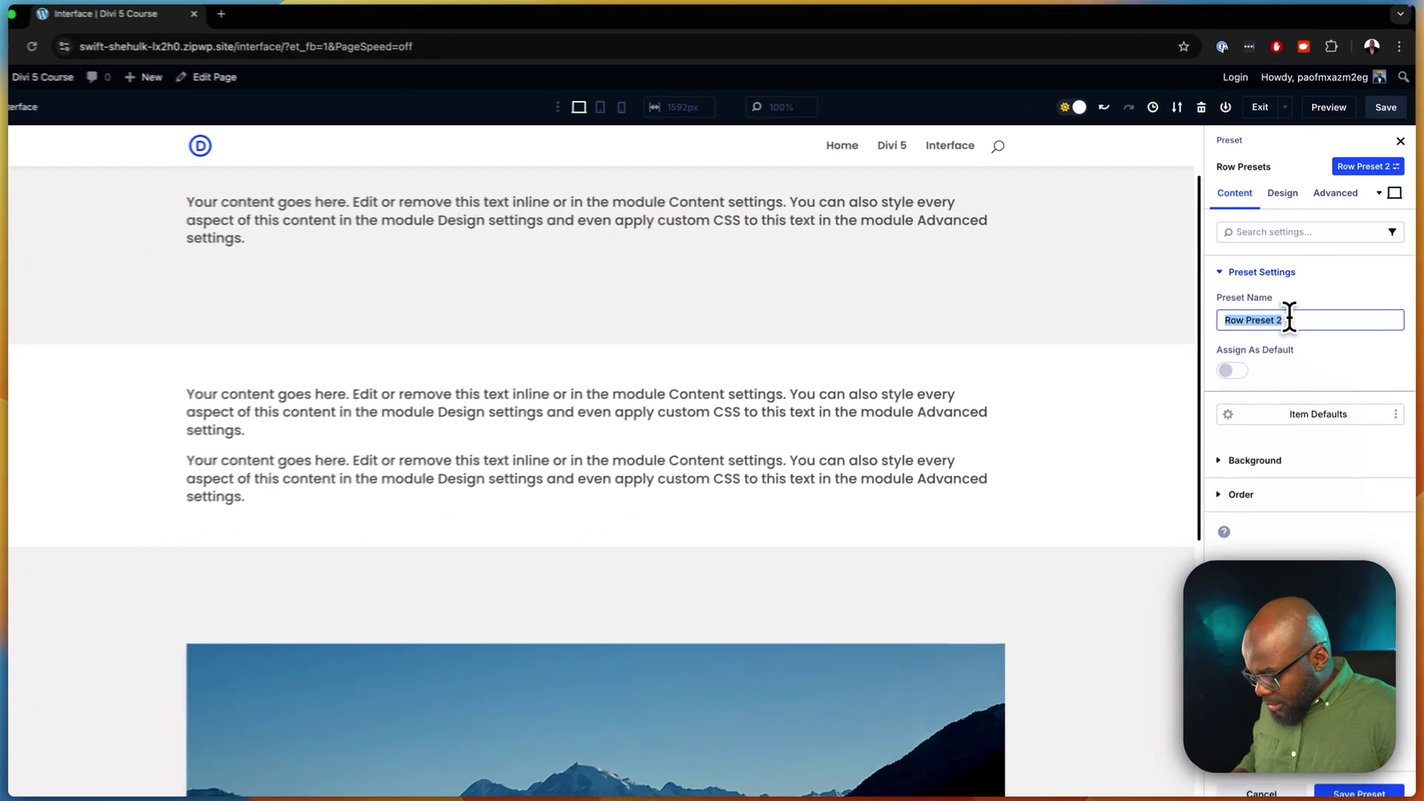
{"action": "type", "text": "new"}
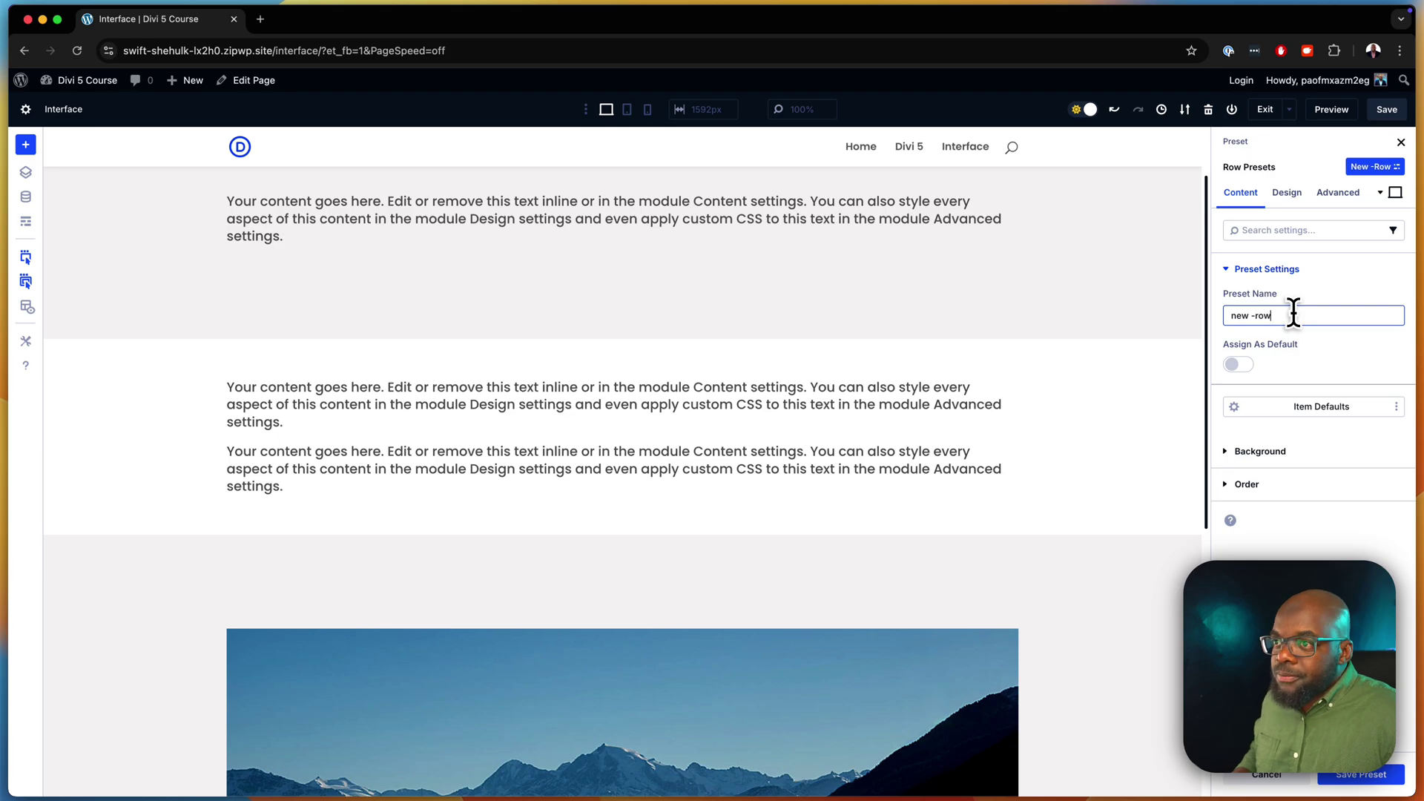
{"action": "type", "text": "-row"}
{"action": "left_click", "coordinate": [1253, 315]}
{"action": "key", "text": "BackSpace"}
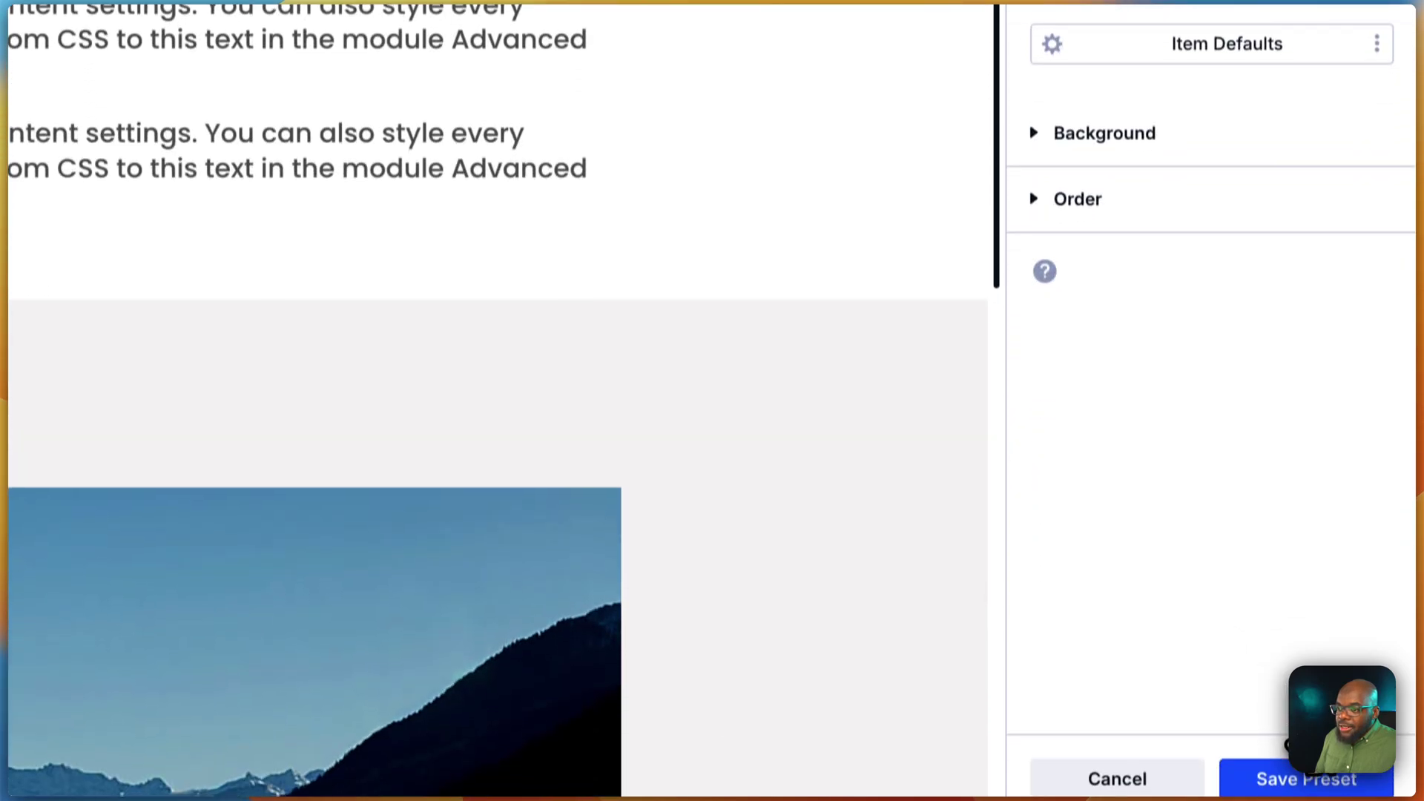
{"action": "left_click", "coordinate": [1297, 761]}
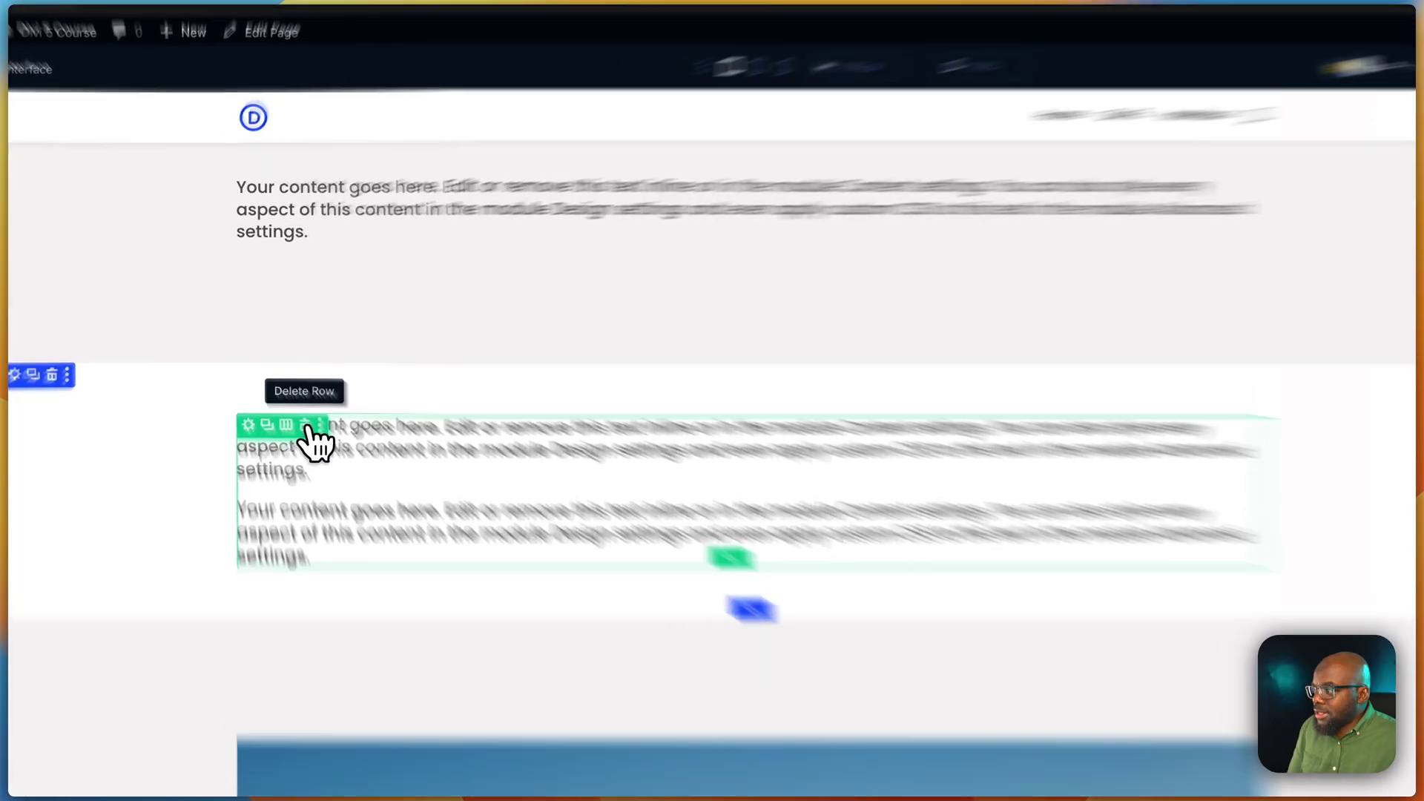
Delete the two-text row and add a single-column row holding two Text modules
{"action": "left_click", "coordinate": [306, 426]}
{"action": "left_click", "coordinate": [742, 428]}
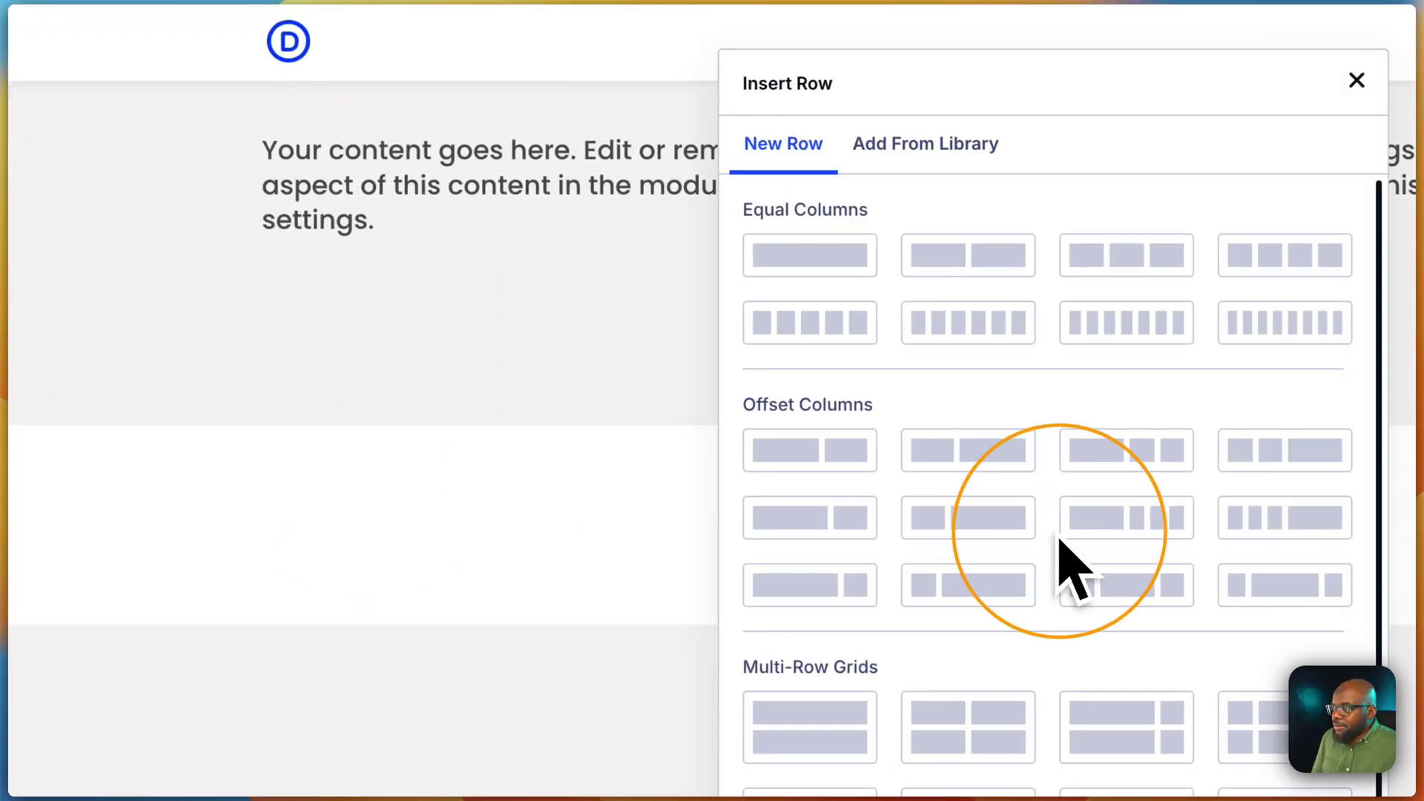
{"action": "left_click", "coordinate": [860, 265]}
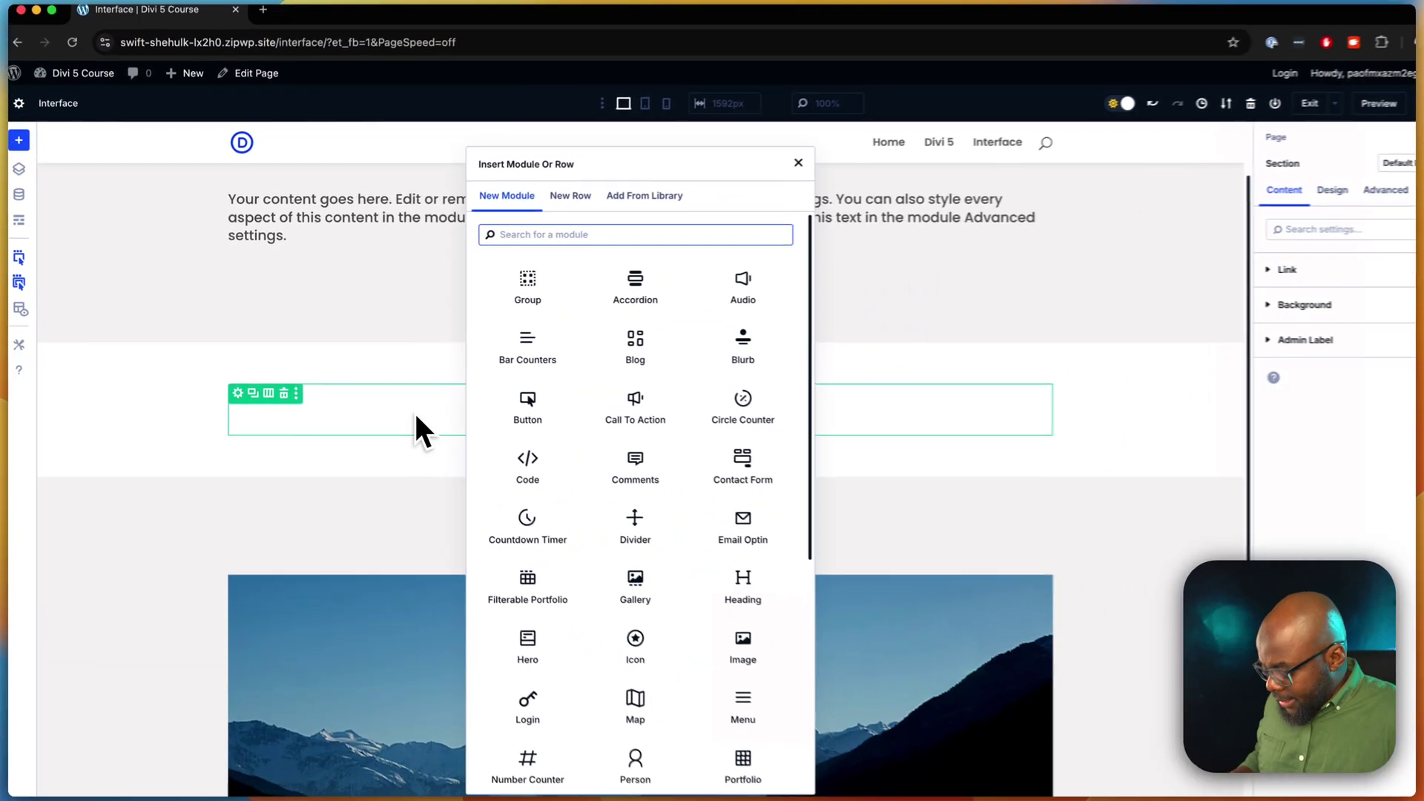
{"action": "type", "text": "tex"}
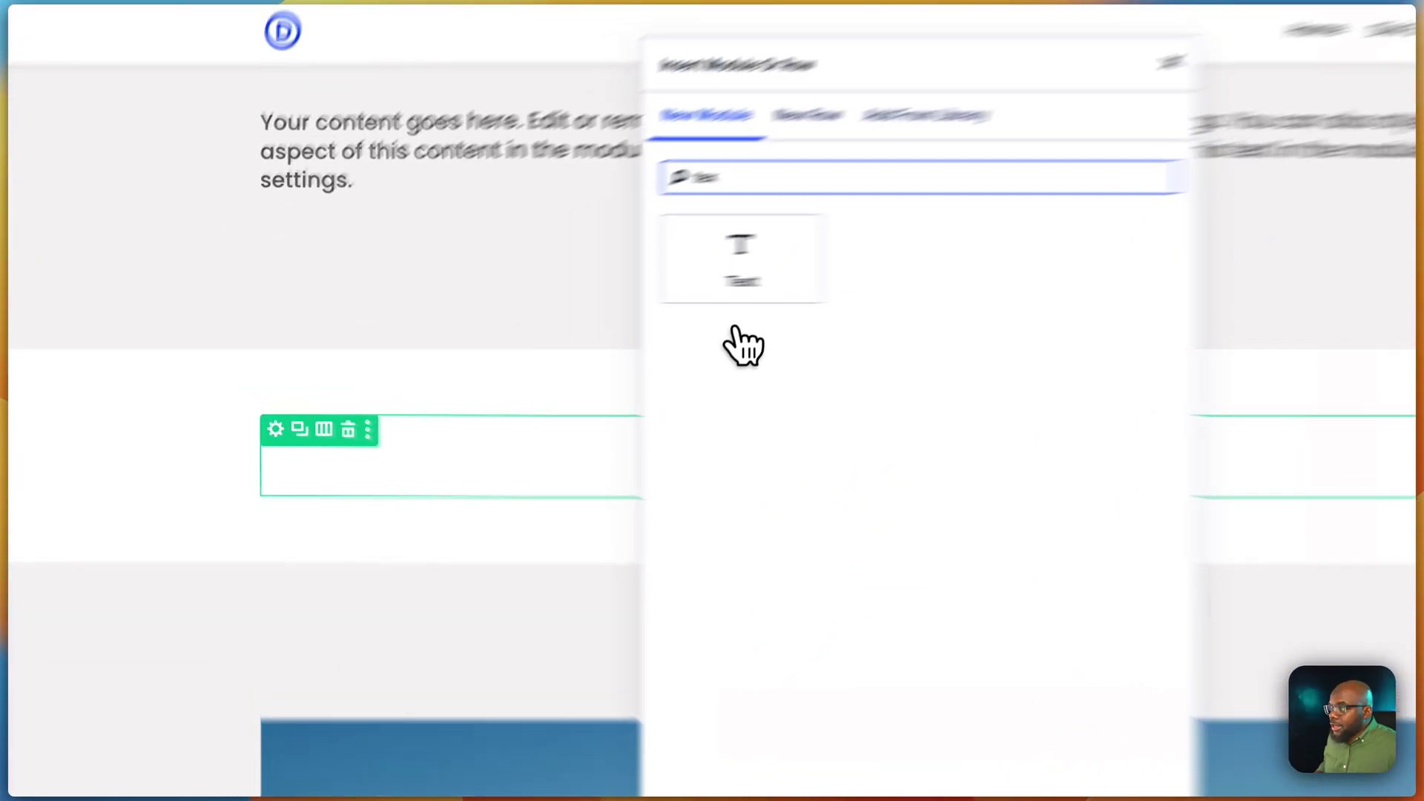
{"action": "left_click", "coordinate": [513, 298]}
{"action": "left_click", "coordinate": [1046, 450]}
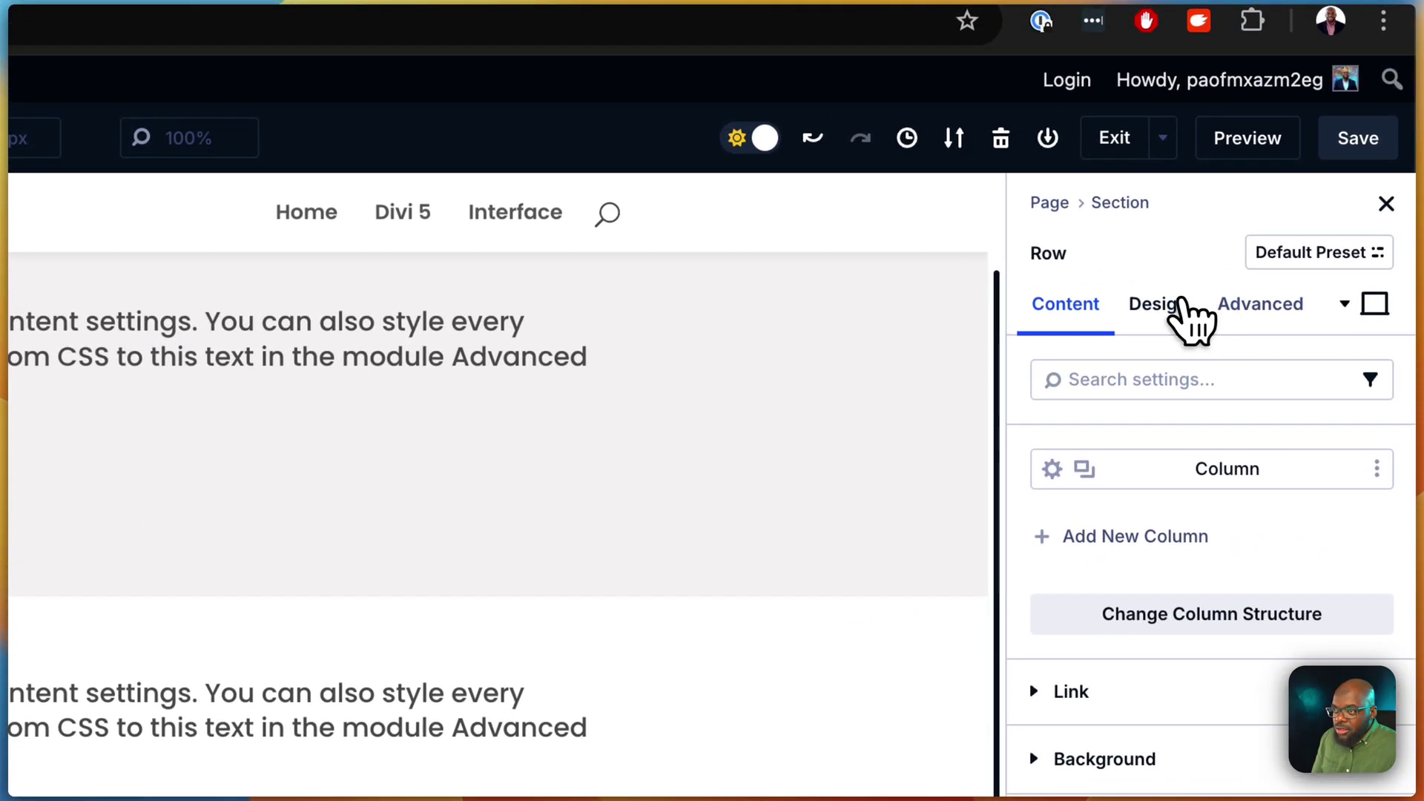
Open the new text row's settings and review its Design > Layout options
{"action": "left_click", "coordinate": [1228, 236]}
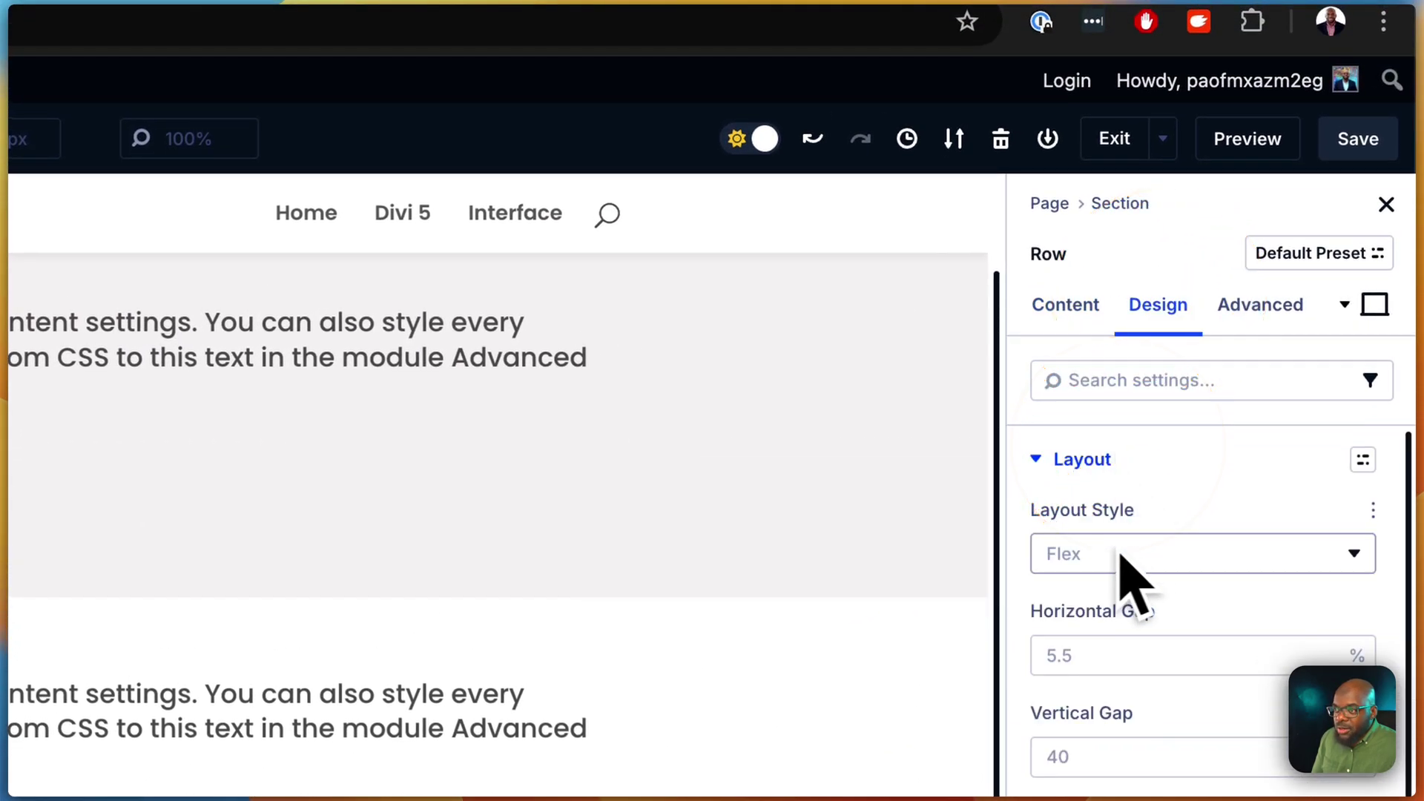
{"action": "left_click", "coordinate": [1112, 467]}
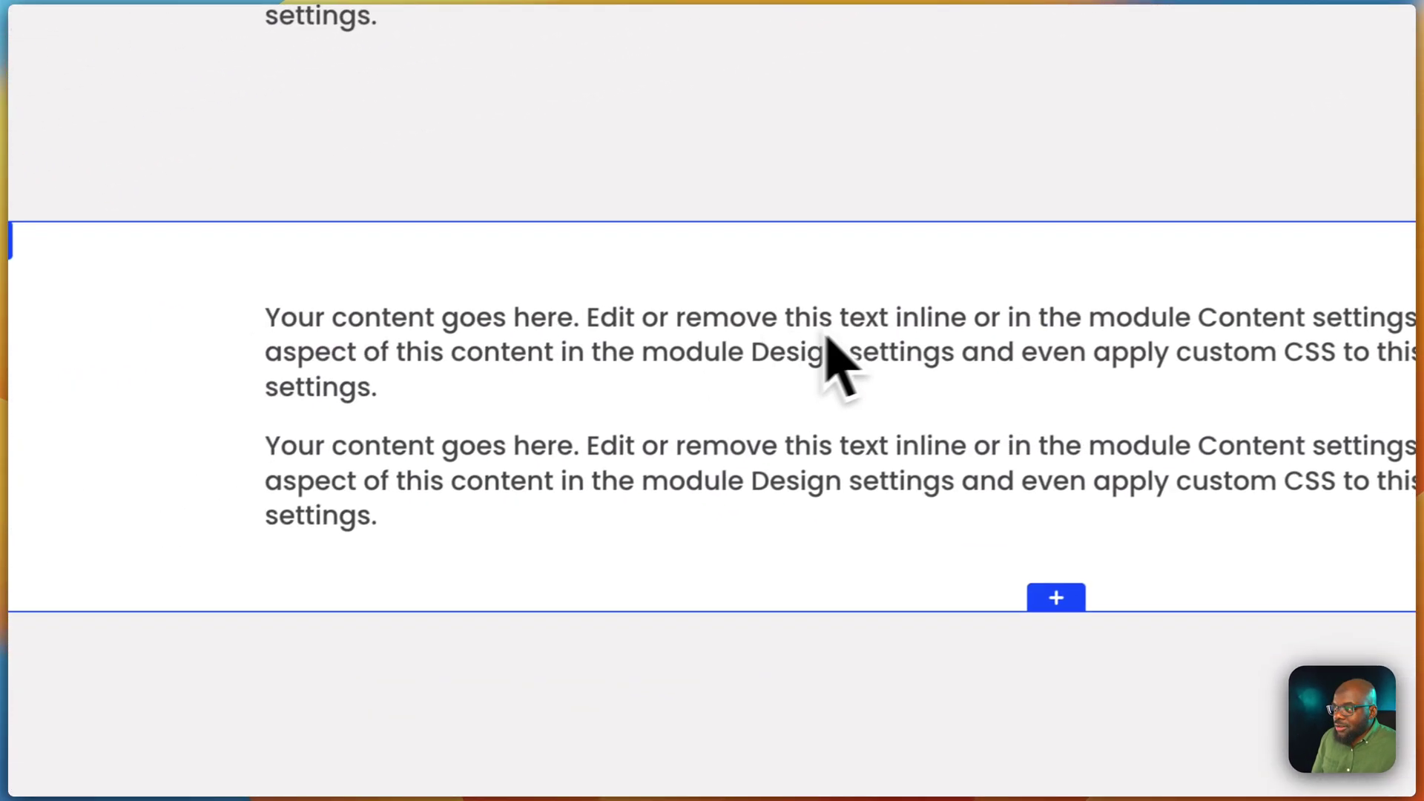
{"action": "left_click", "coordinate": [306, 313]}
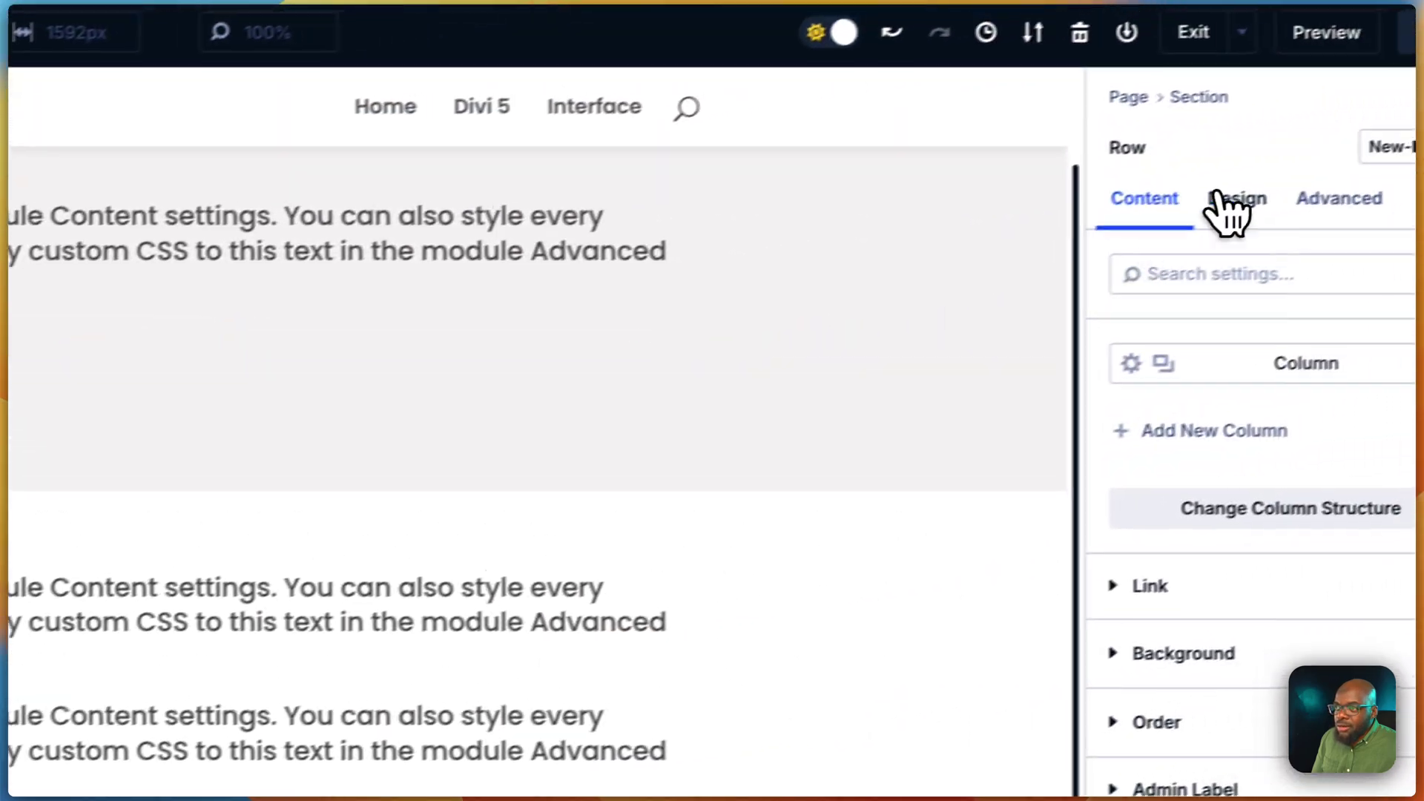
{"action": "left_click", "coordinate": [1227, 201]}
{"action": "left_click", "coordinate": [1168, 356]}
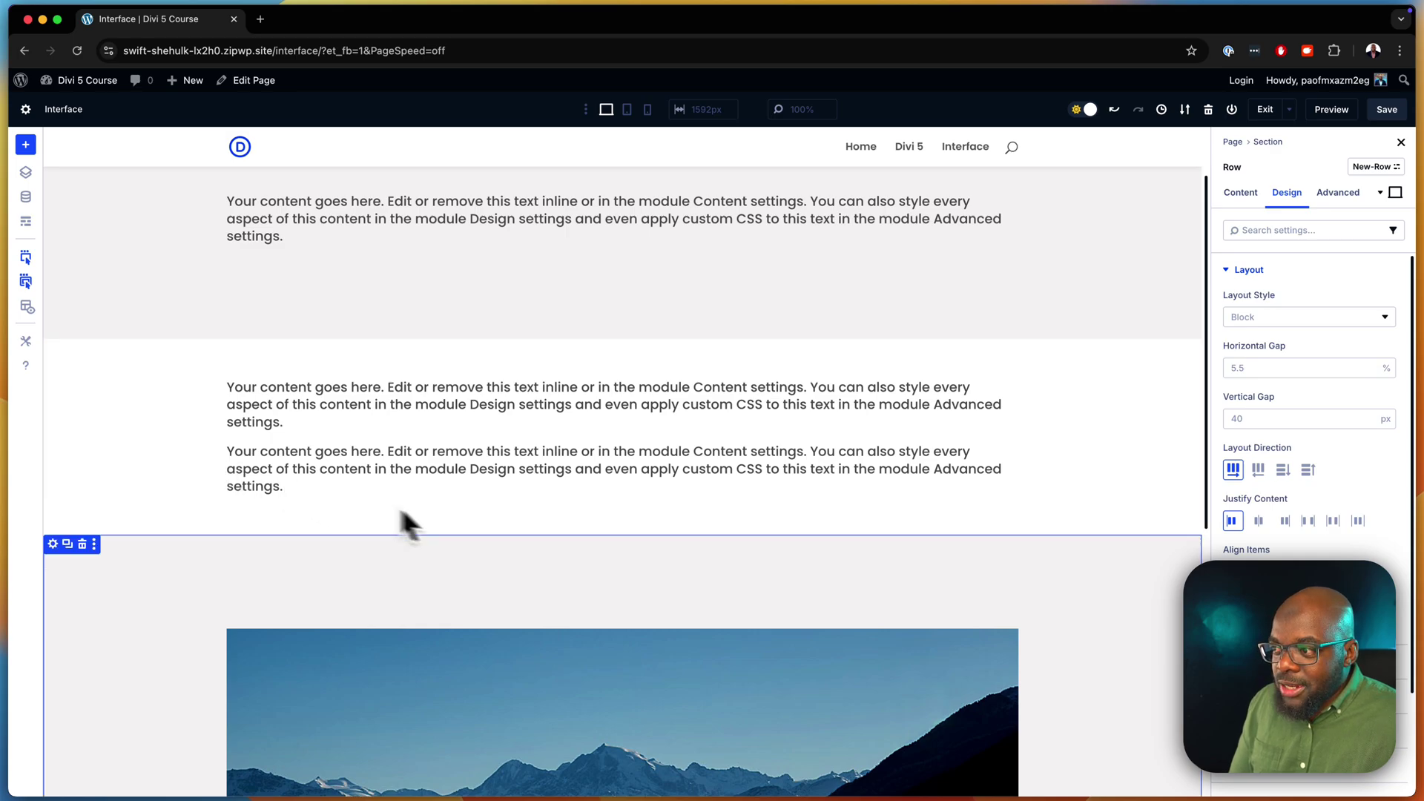
{"action": "scroll", "coordinate": [963, 616], "scroll_direction": "down", "scroll_amount": 6}
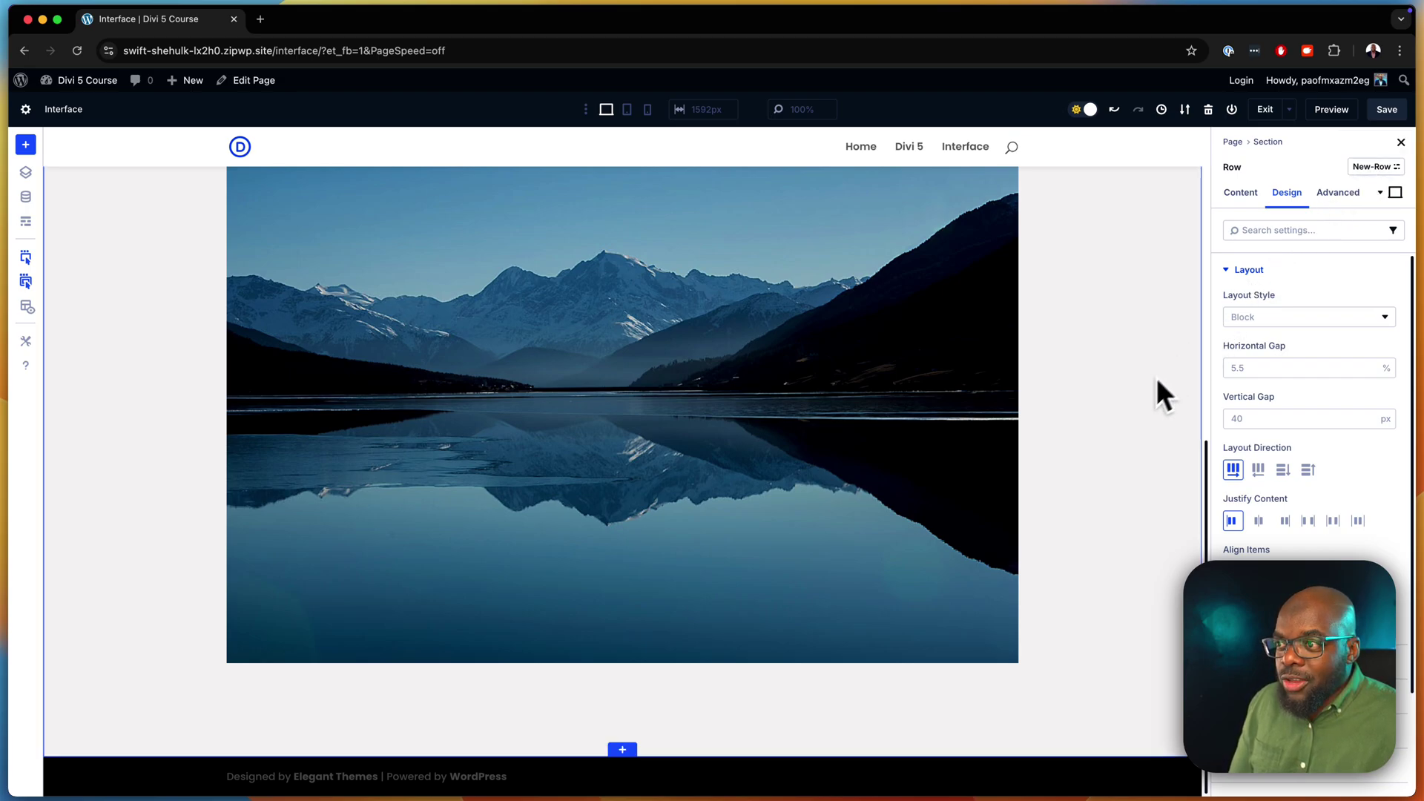
{"action": "scroll", "coordinate": [1120, 412], "scroll_direction": "up", "scroll_amount": 5}
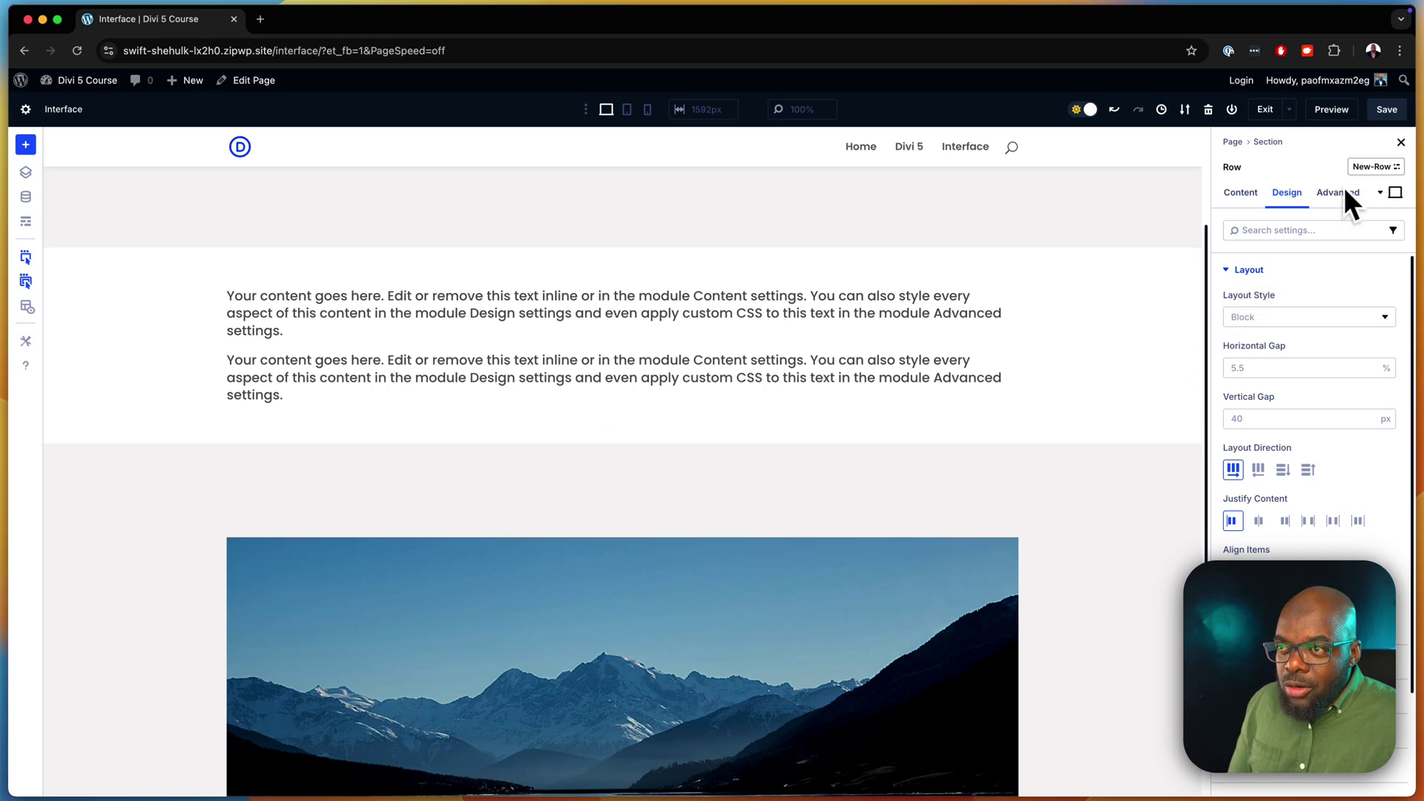